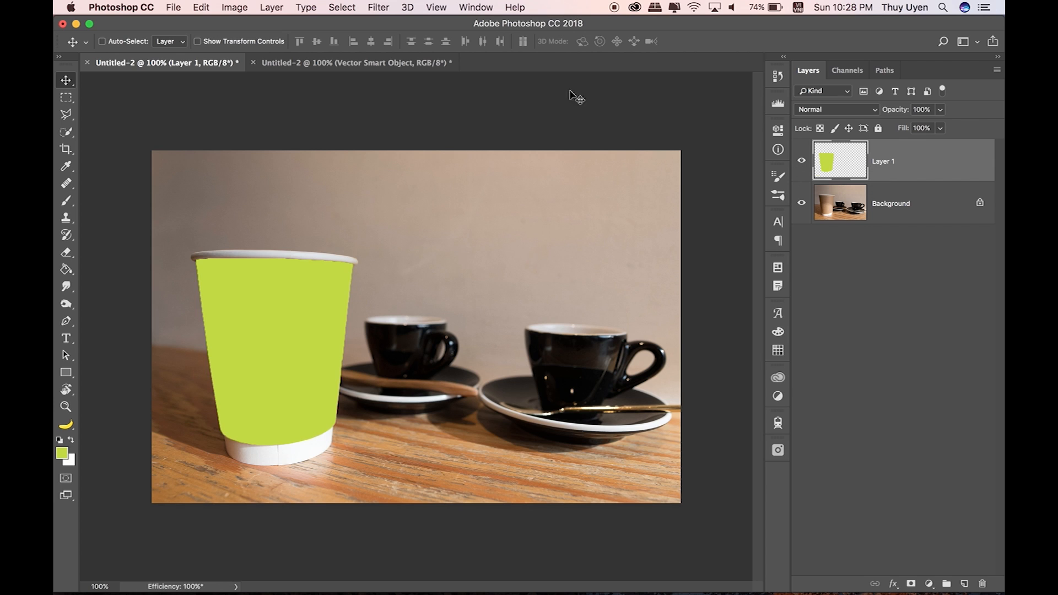
Copy the merged B&B logo artwork with its green background from the logo document, selecting the whole canvas.
left_click(384, 67)
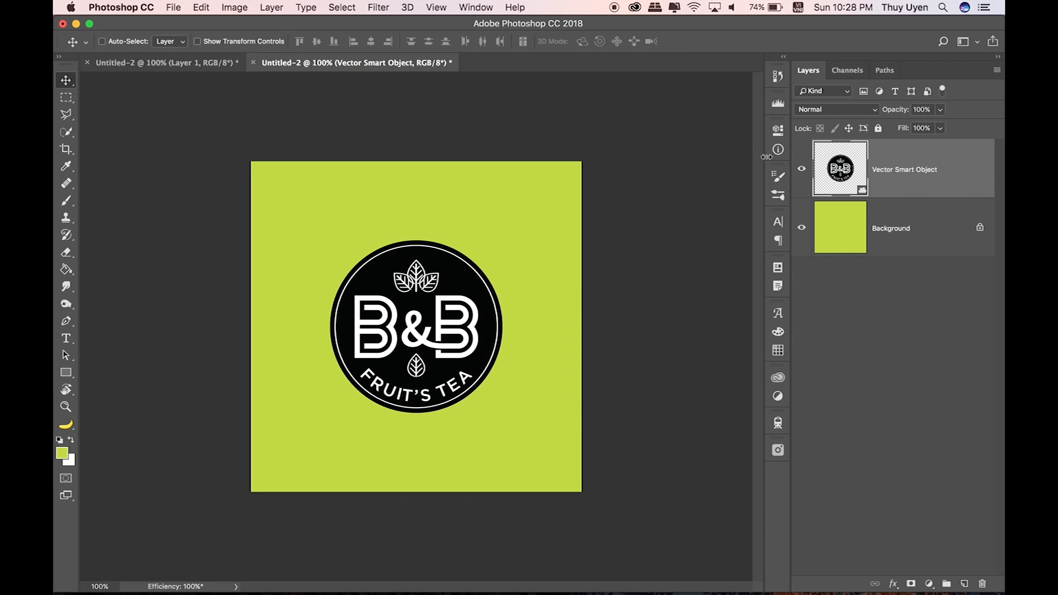
left_click(909, 231, "shift")
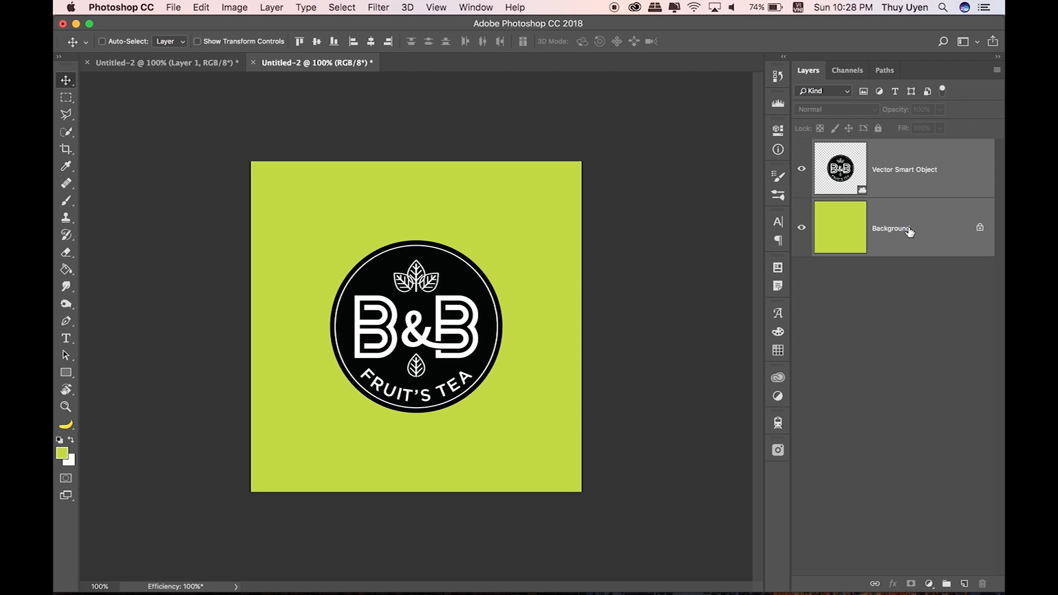
left_click(341, 7)
left_click(347, 24)
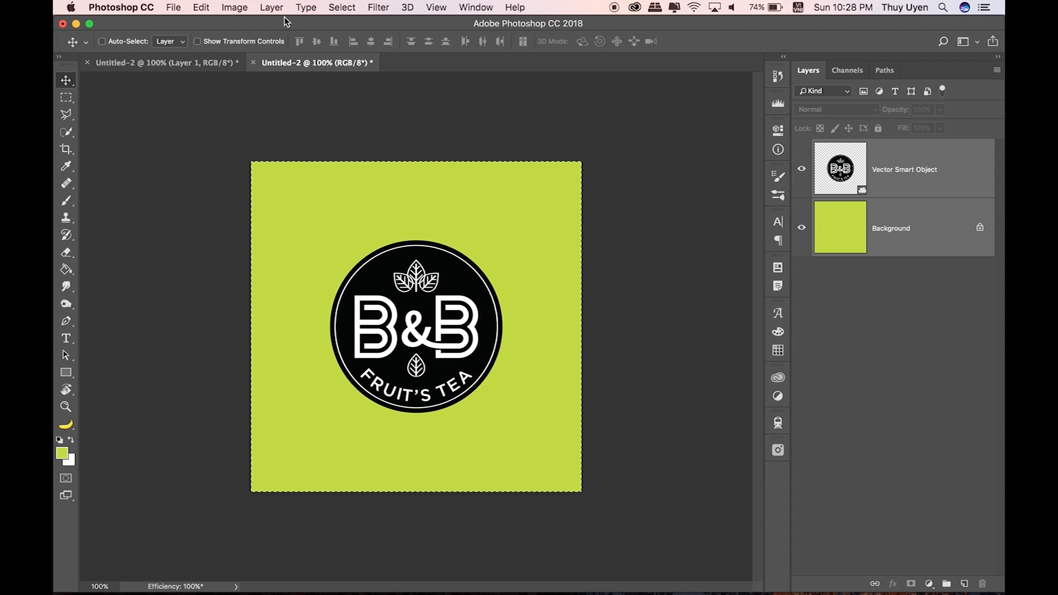
left_click(200, 7)
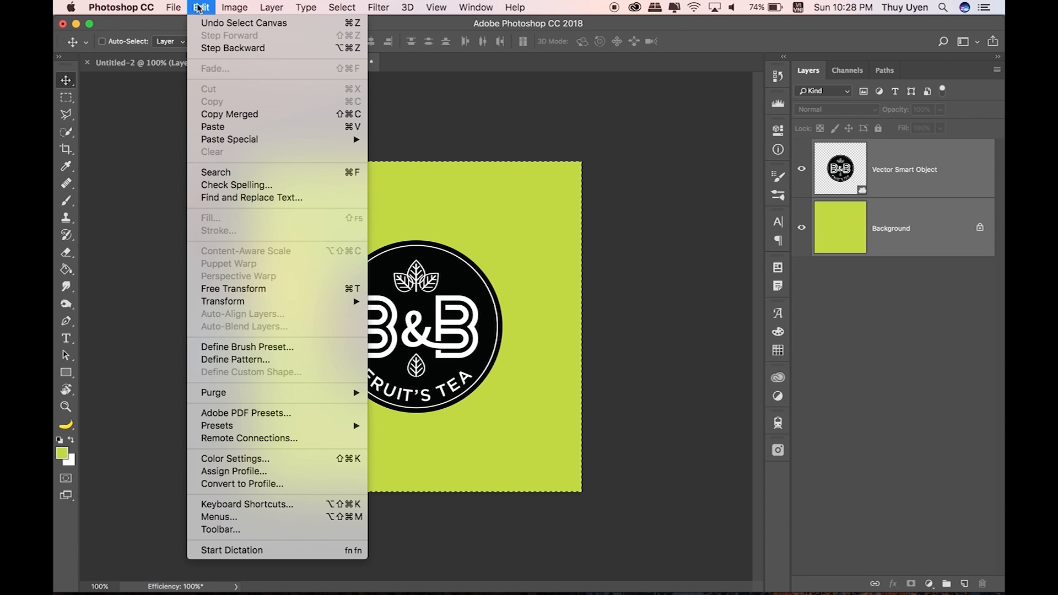
left_click(255, 115)
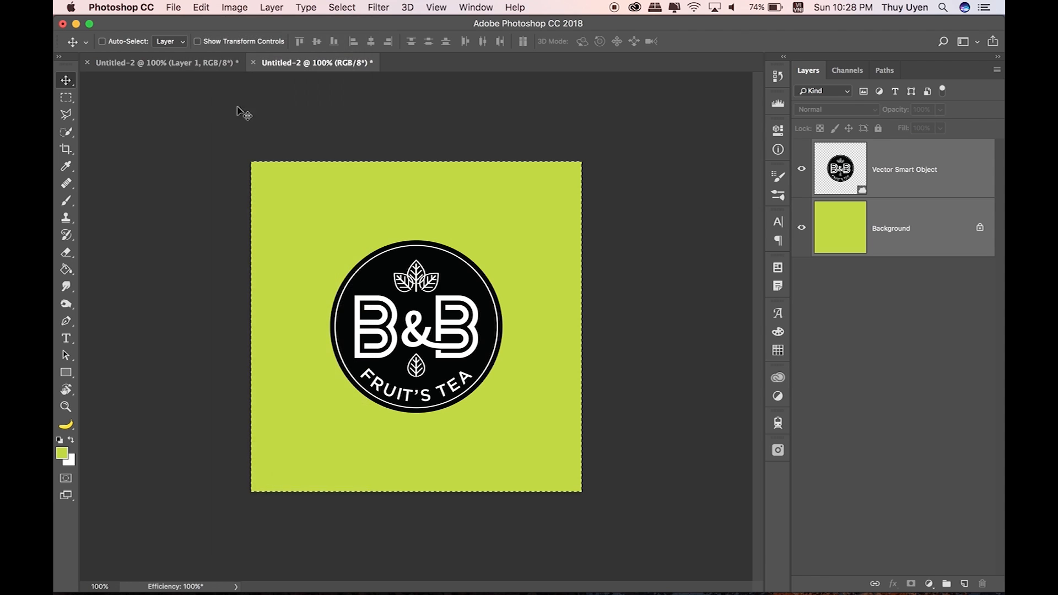
Paste the copied logo artwork into the coffee cup photo document as a new layer.
left_click(184, 64)
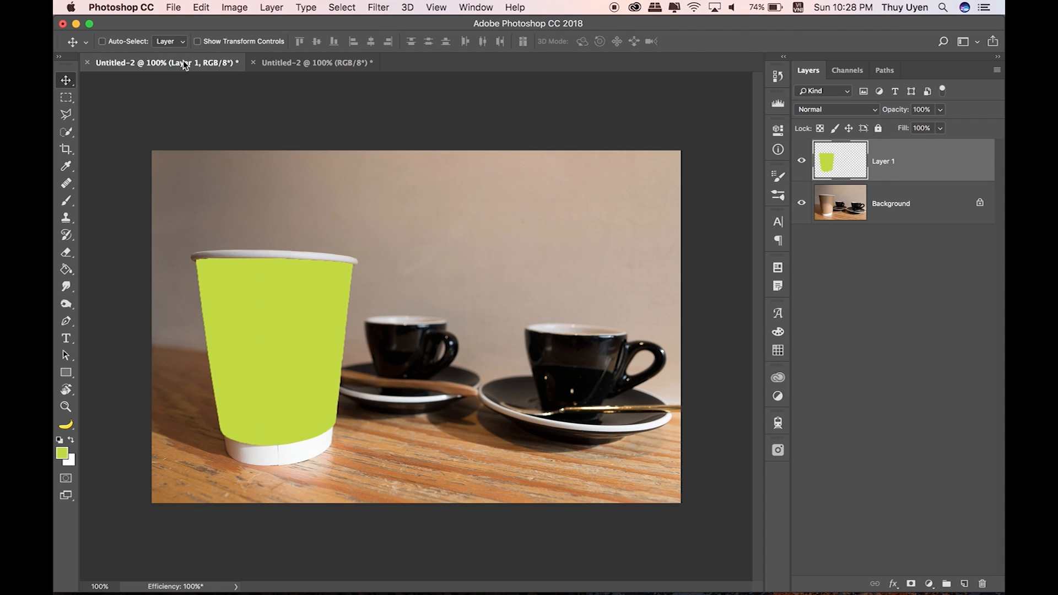
left_click(242, 7)
mouse_move(208, 6)
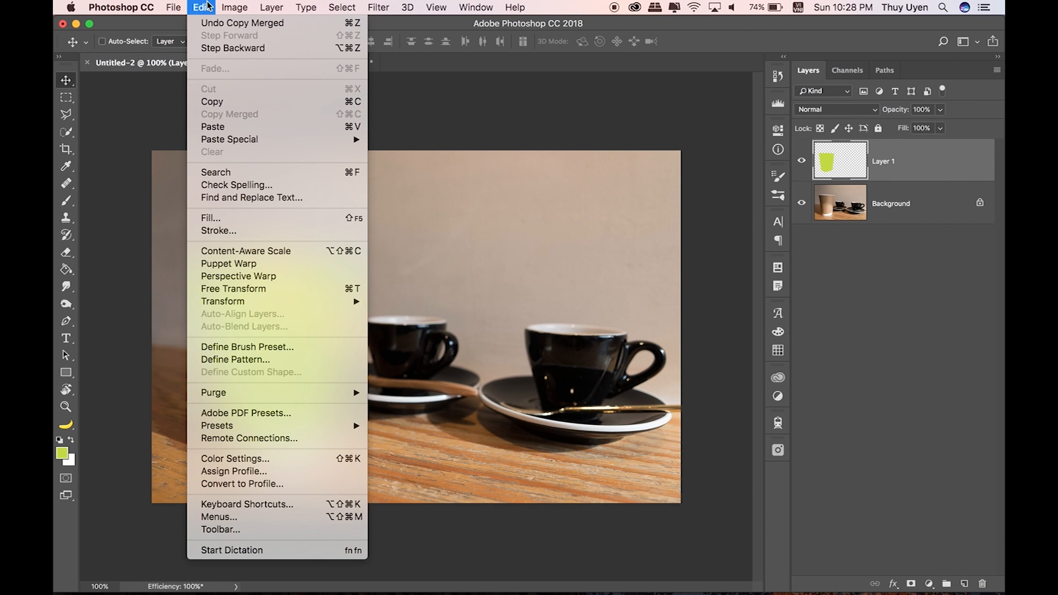
left_click(231, 127)
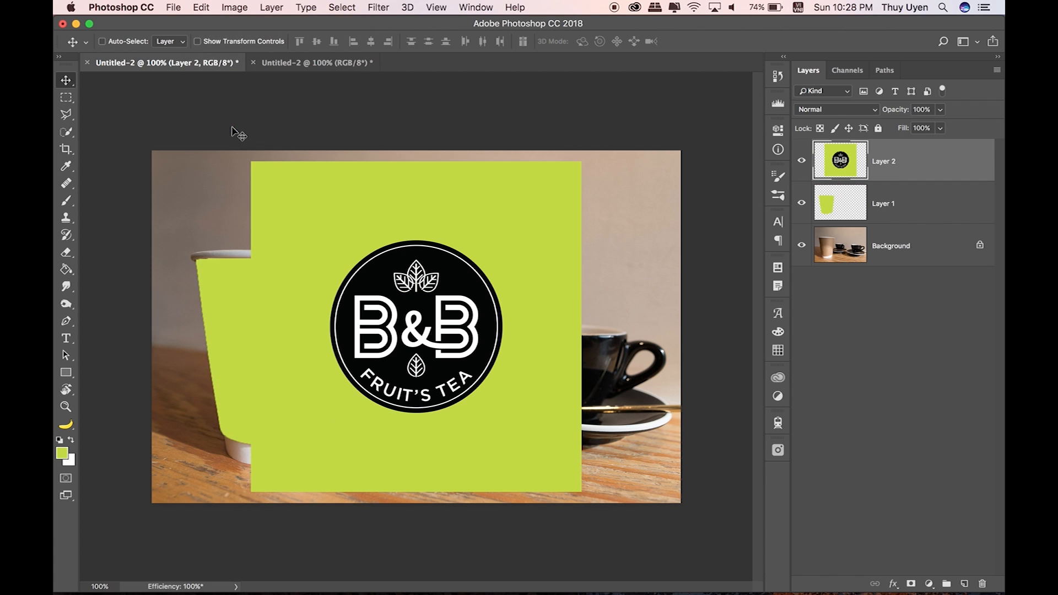
Convert the pasted logo layer to a smart object and clip it to the green cup shape layer.
left_click(802, 161)
left_click(802, 161)
right_click(932, 172)
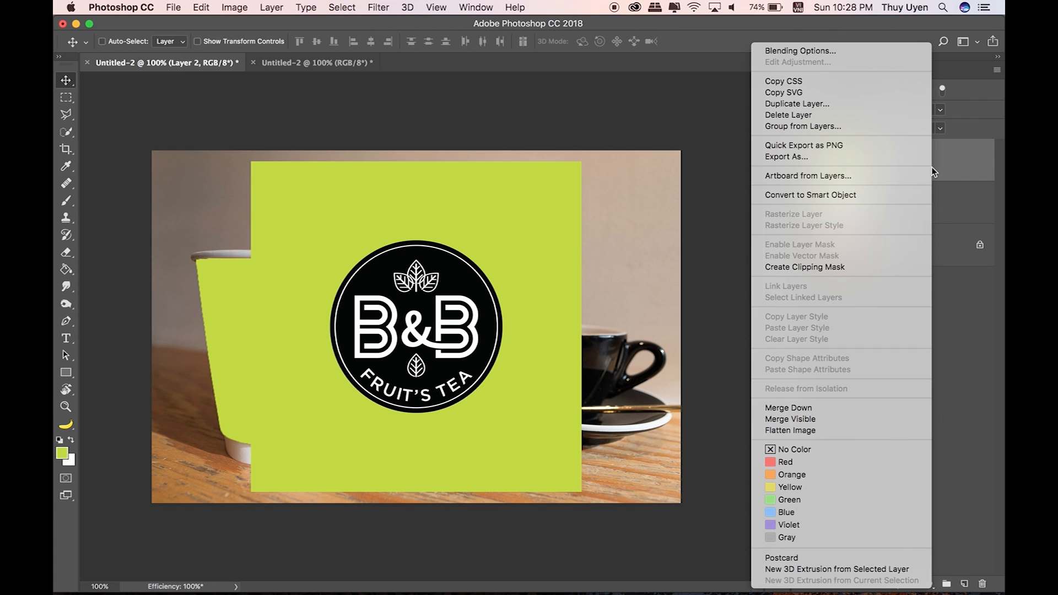
left_click(842, 193)
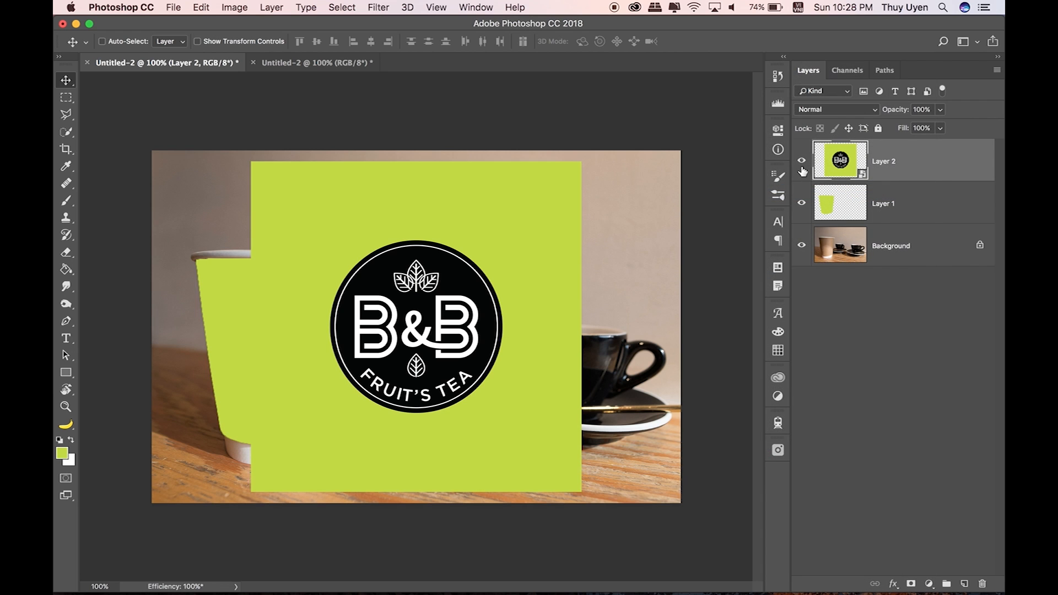
right_click(936, 164)
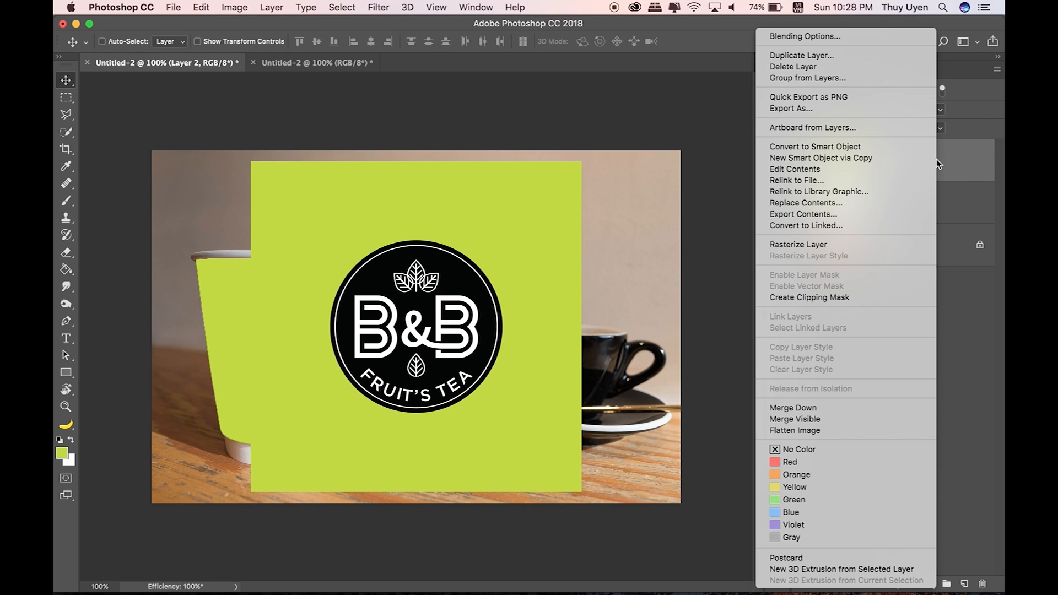
left_click(821, 297)
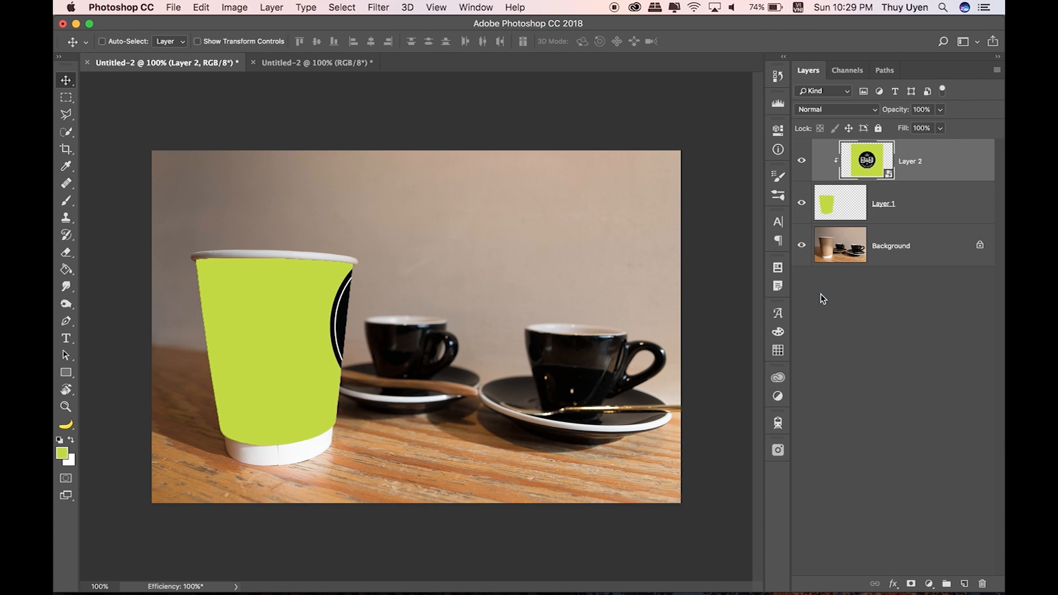
Move the logo artwork onto the green cup, scale it proportionally to 61.10%, and centre it horizontally on the cup.
left_click_drag(364, 307, 220, 337)
key("super+t")
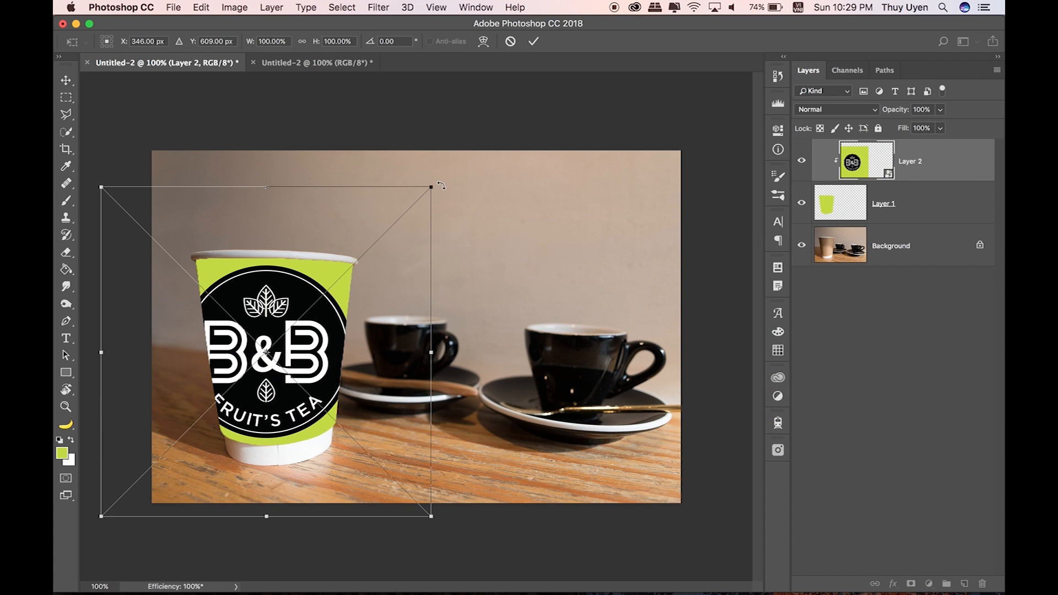
left_click_drag(433, 187, 370, 251)
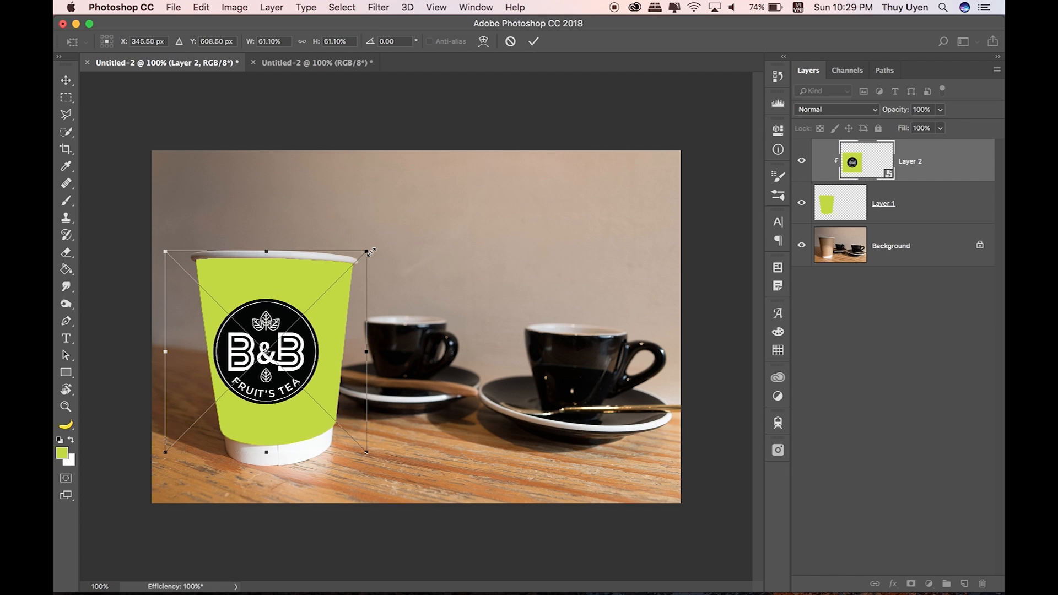
key("shift+Right")
key("shift+Right")
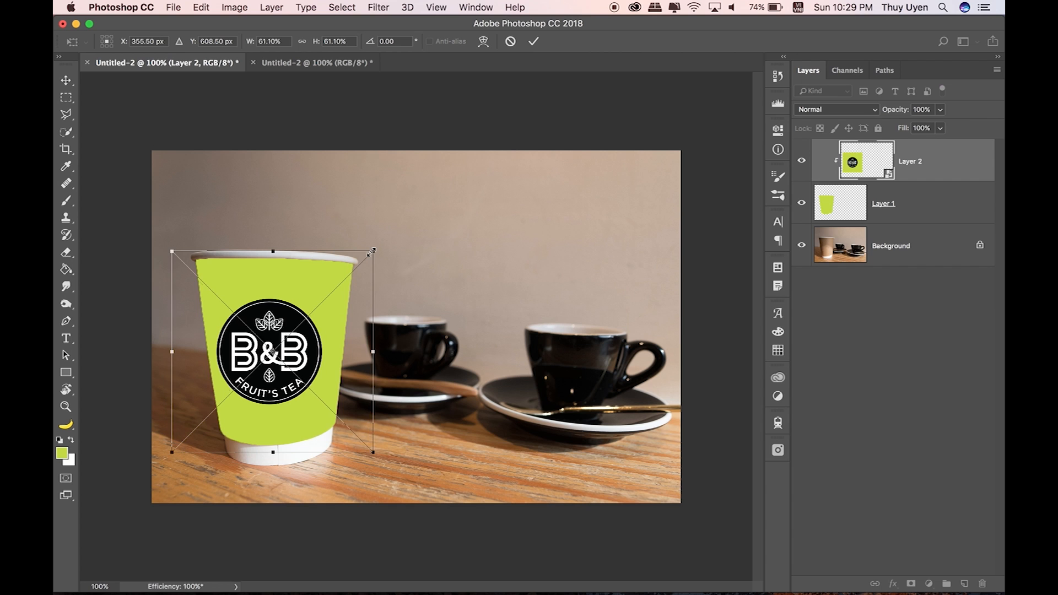
key("shift+Right")
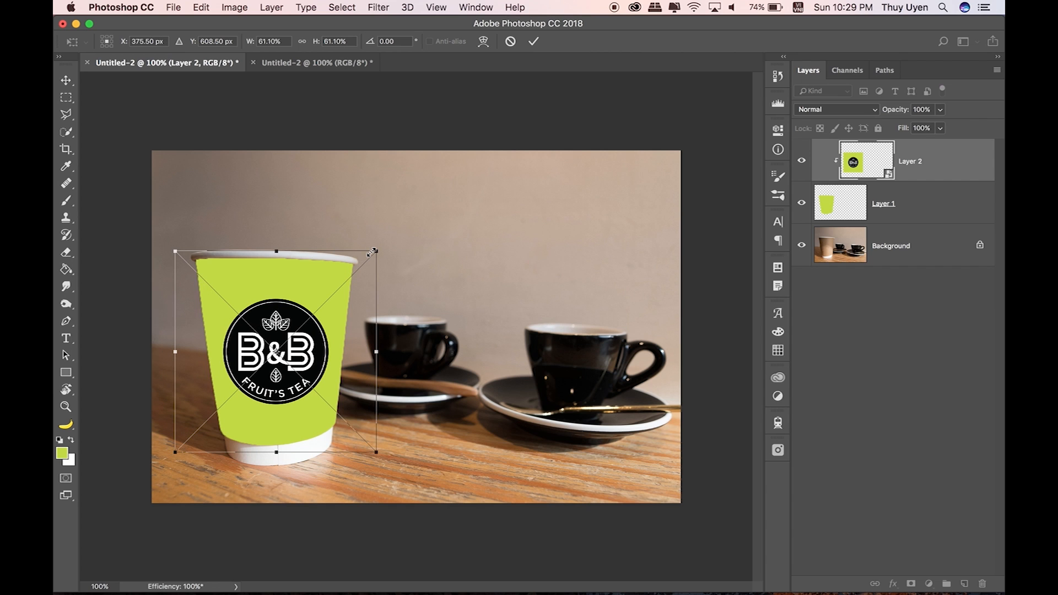
key("Return")
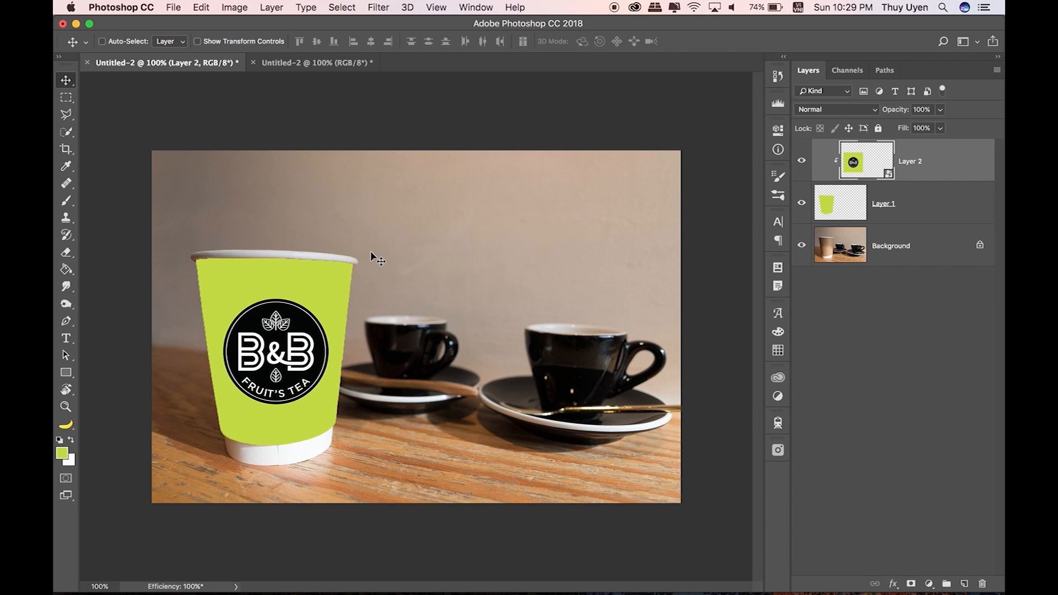
Scale the logo artwork on the cup down proportionally to 59.80% with Free Transform.
key("super+plus")
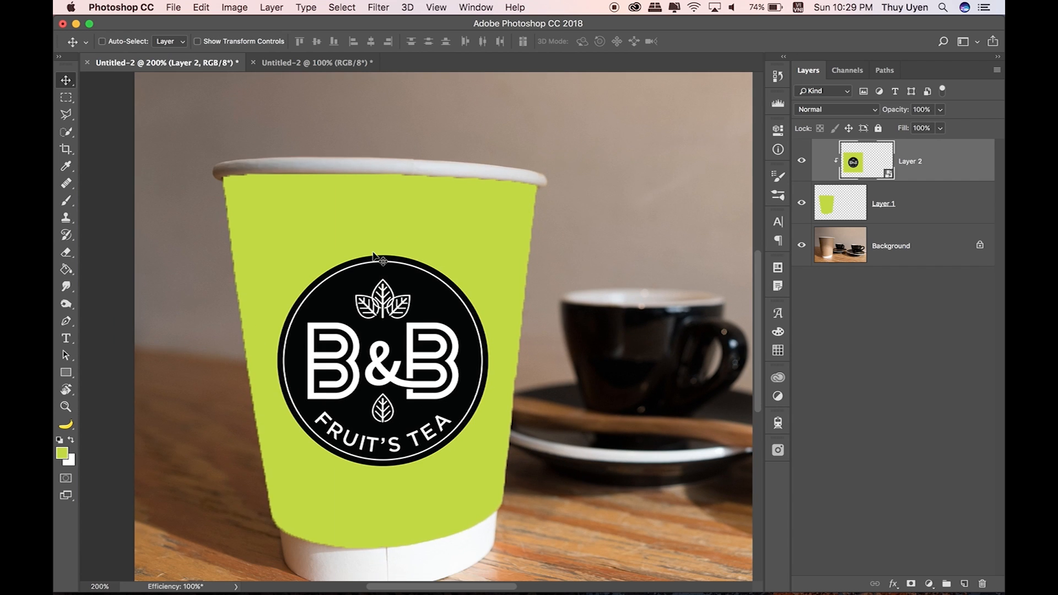
key("super+t")
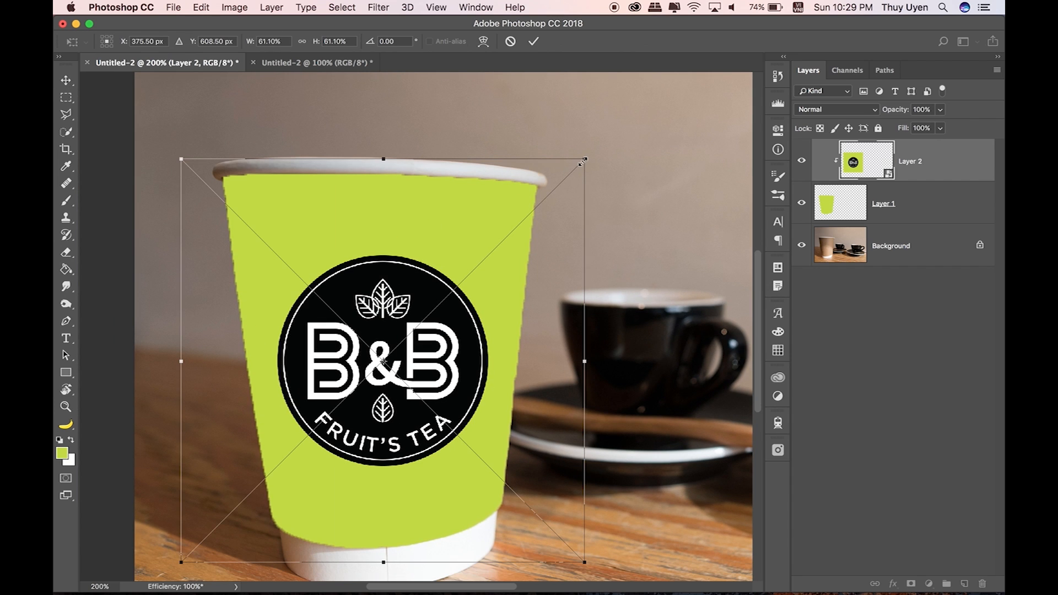
left_click_drag(584, 160, 578, 162)
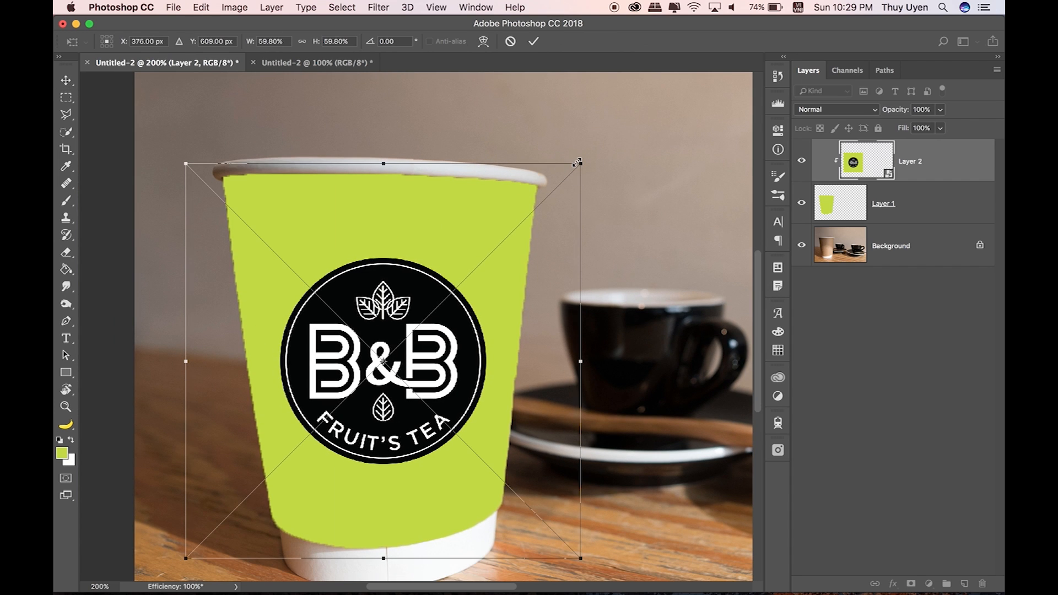
Warp the logo layer so its upper corners and top edge follow the curve just below the cup's rim.
right_click(406, 221)
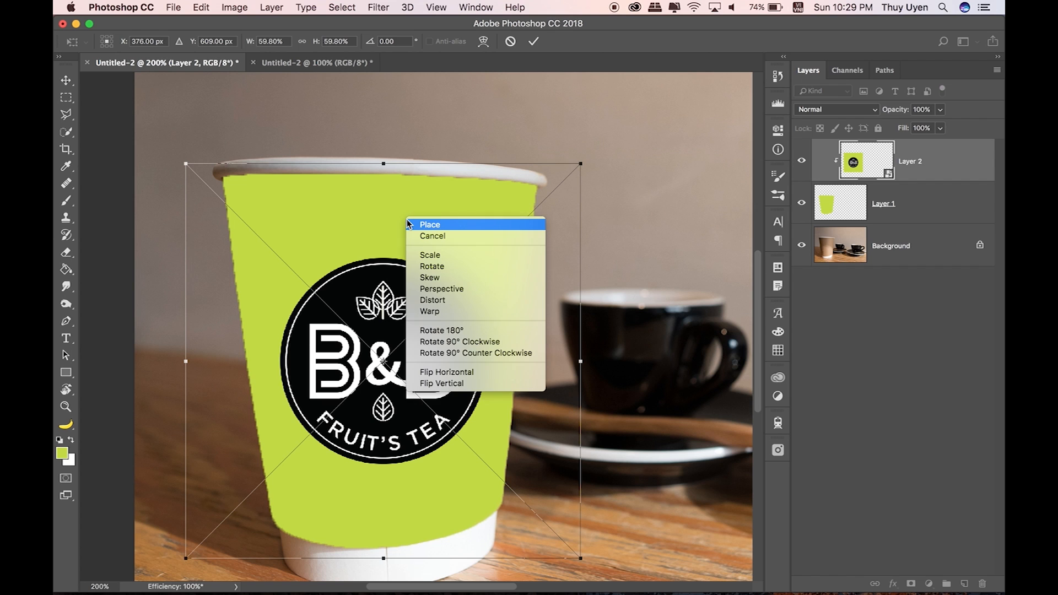
left_click(429, 312)
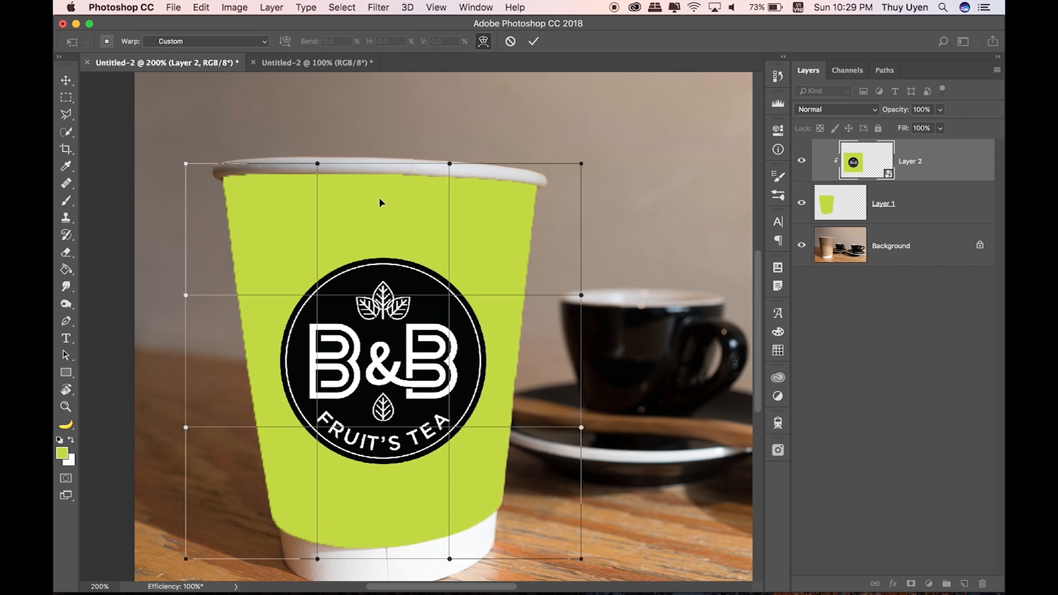
left_click_drag(318, 164, 321, 190)
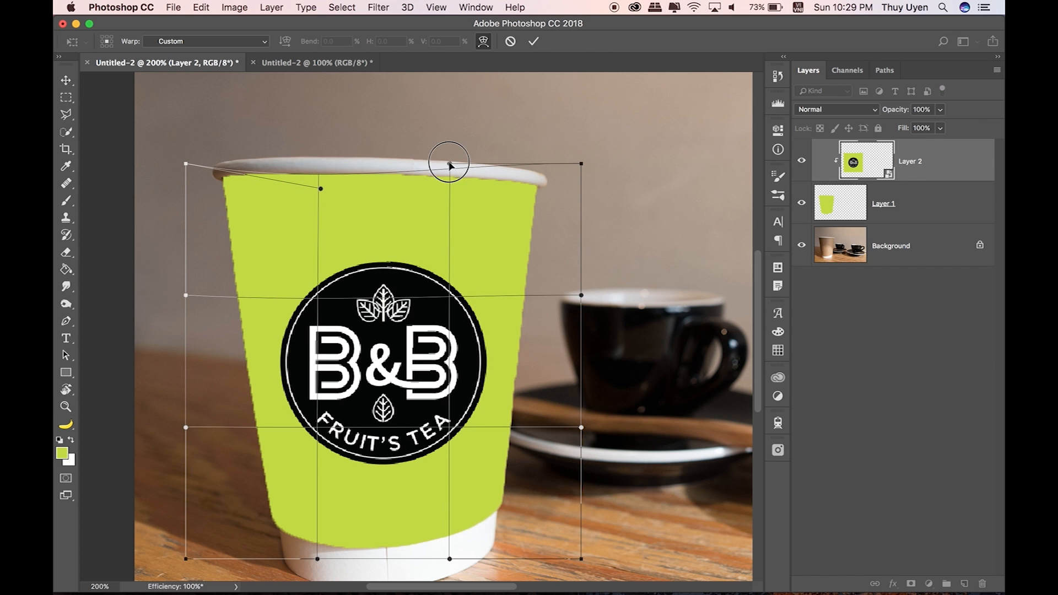
left_click_drag(449, 165, 502, 184)
left_click_drag(582, 164, 536, 185)
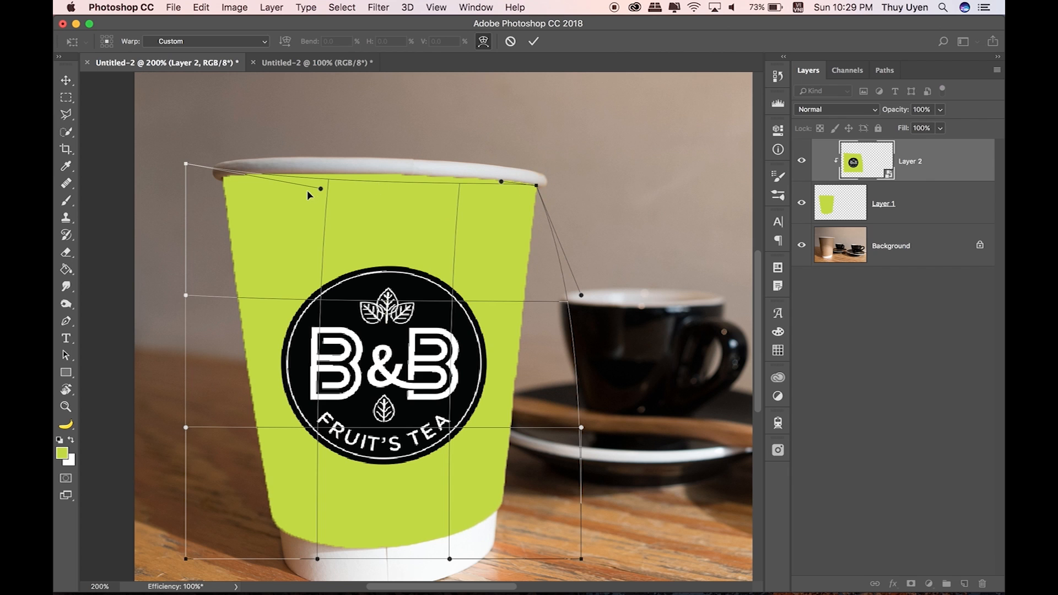
left_click_drag(322, 189, 329, 180)
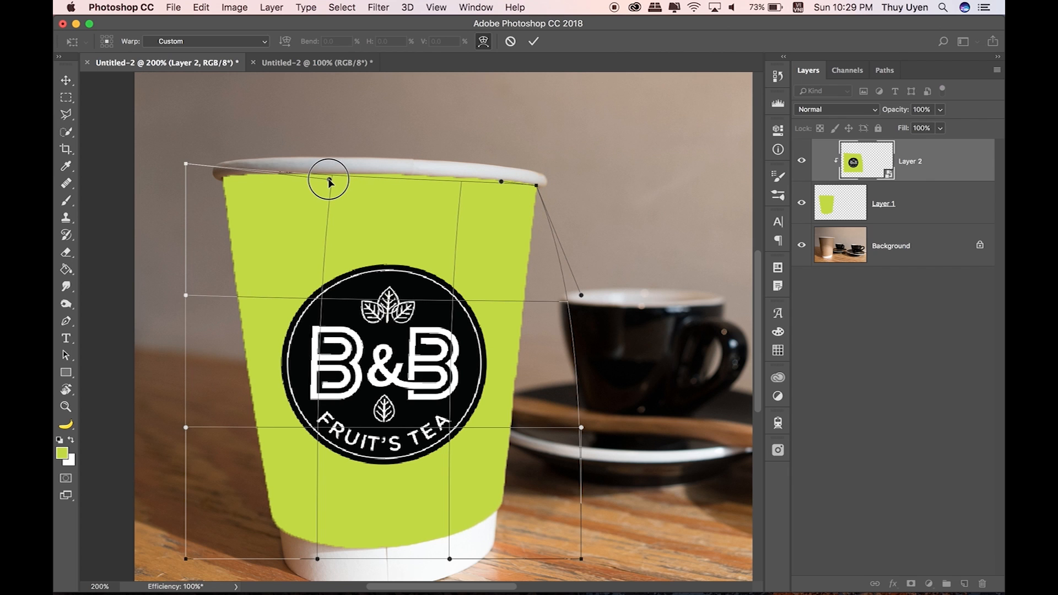
left_click_drag(186, 164, 224, 178)
left_click_drag(328, 180, 329, 170)
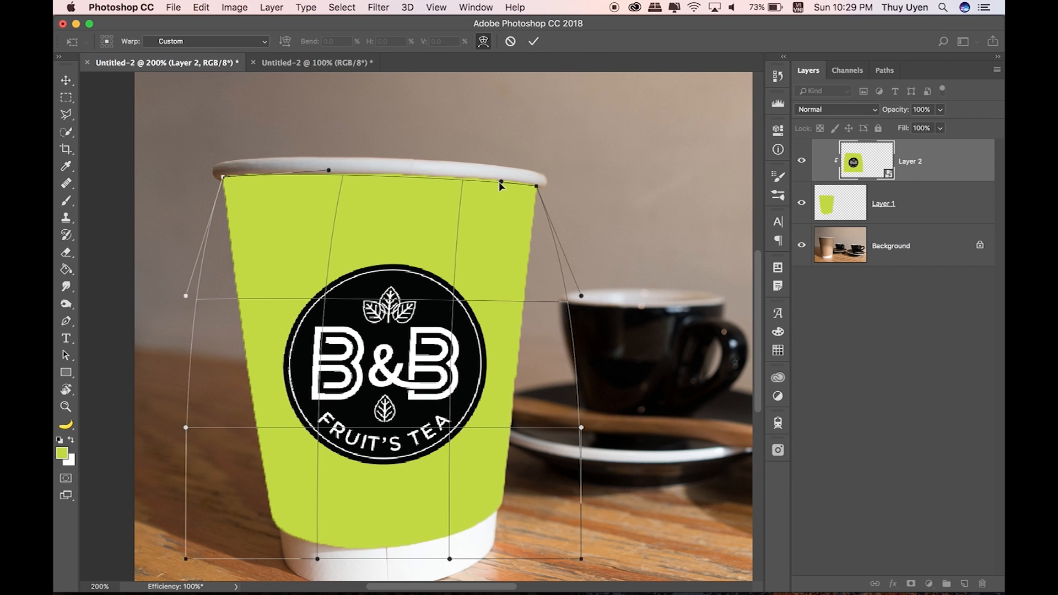
left_click_drag(501, 181, 496, 177)
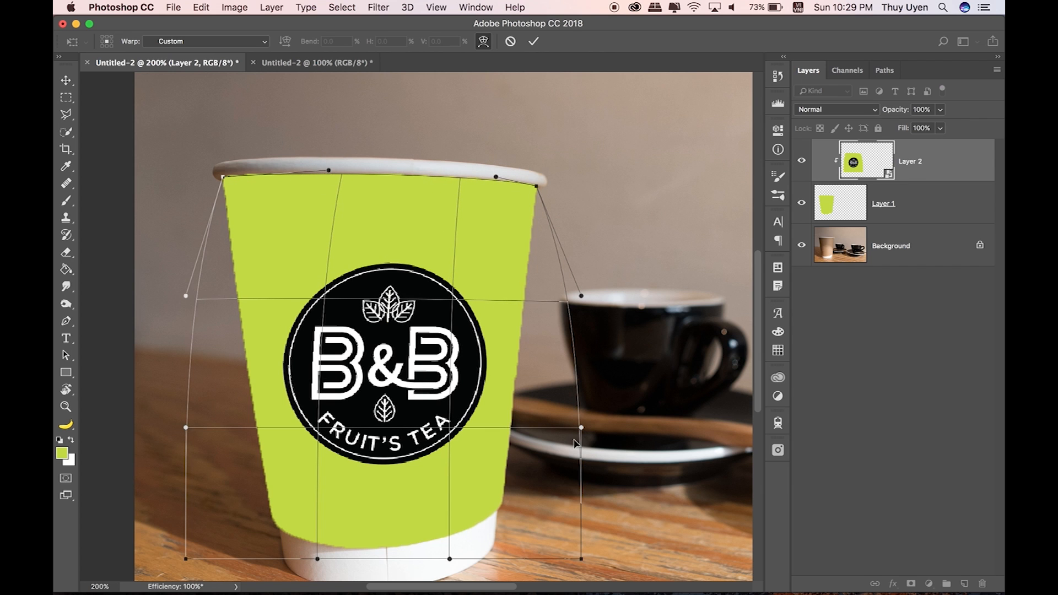
Warp the logo layer's lower corners and bottom edge to follow the curved lower boundary of the green area.
left_click_drag(581, 560, 502, 505)
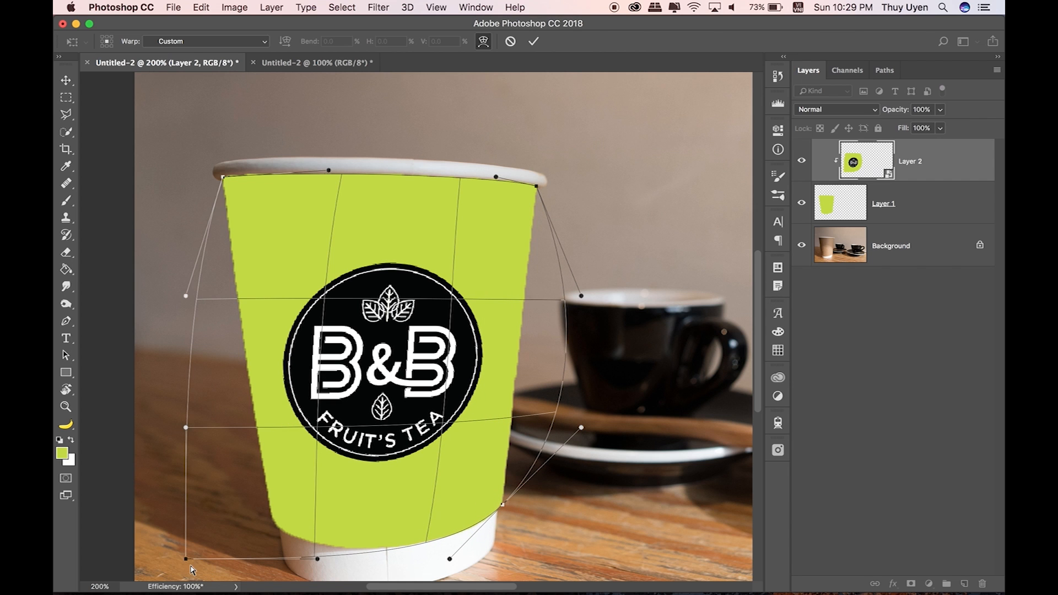
left_click_drag(186, 560, 275, 525)
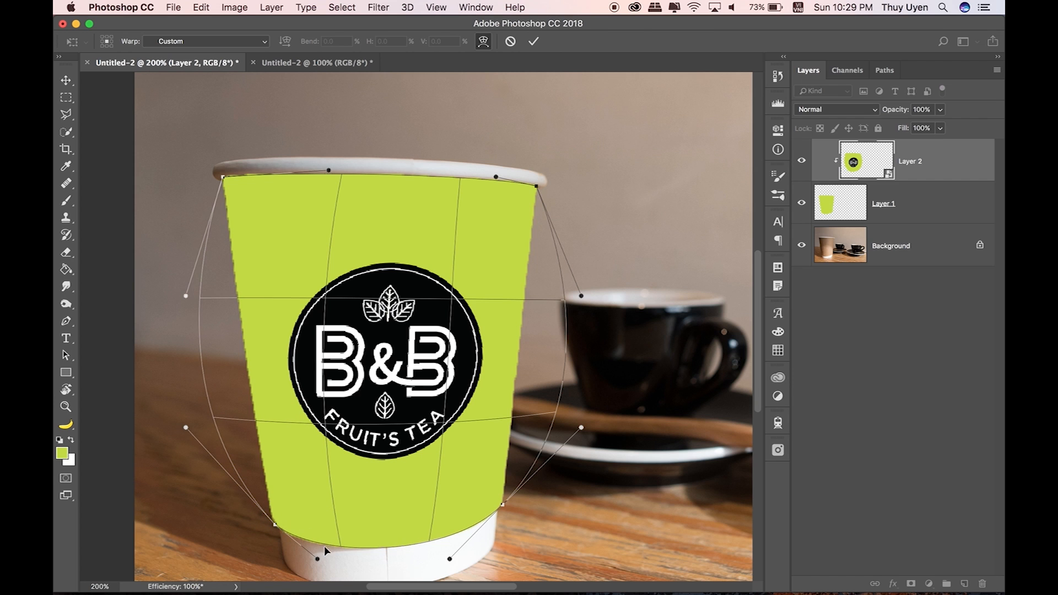
left_click_drag(318, 561, 313, 562)
left_click_drag(450, 559, 446, 559)
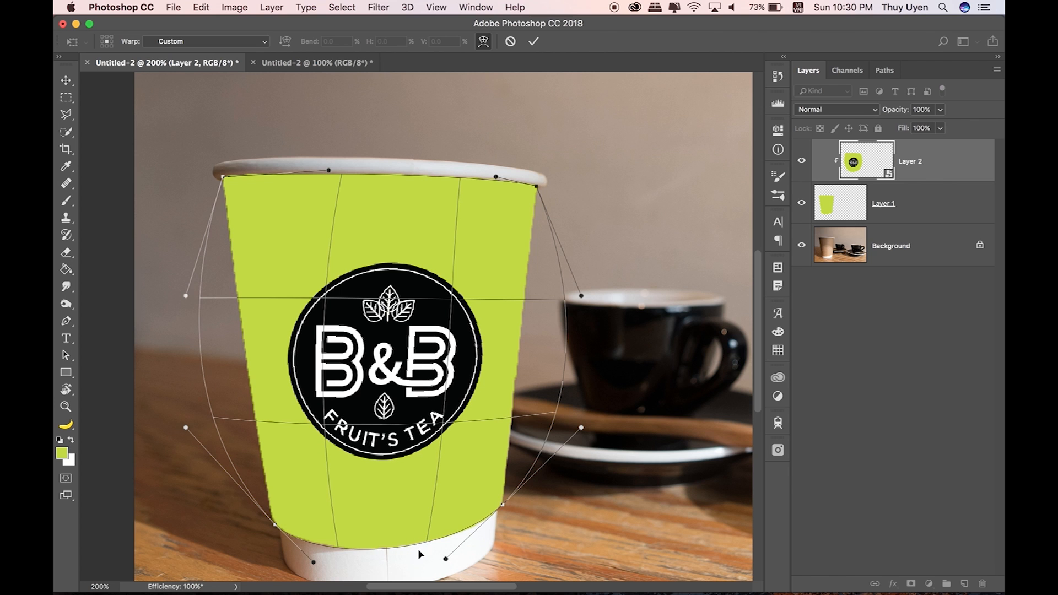
Warp both side edges of the logo layer inward so they align with the cup's slanted sides.
left_click_drag(186, 428, 253, 420)
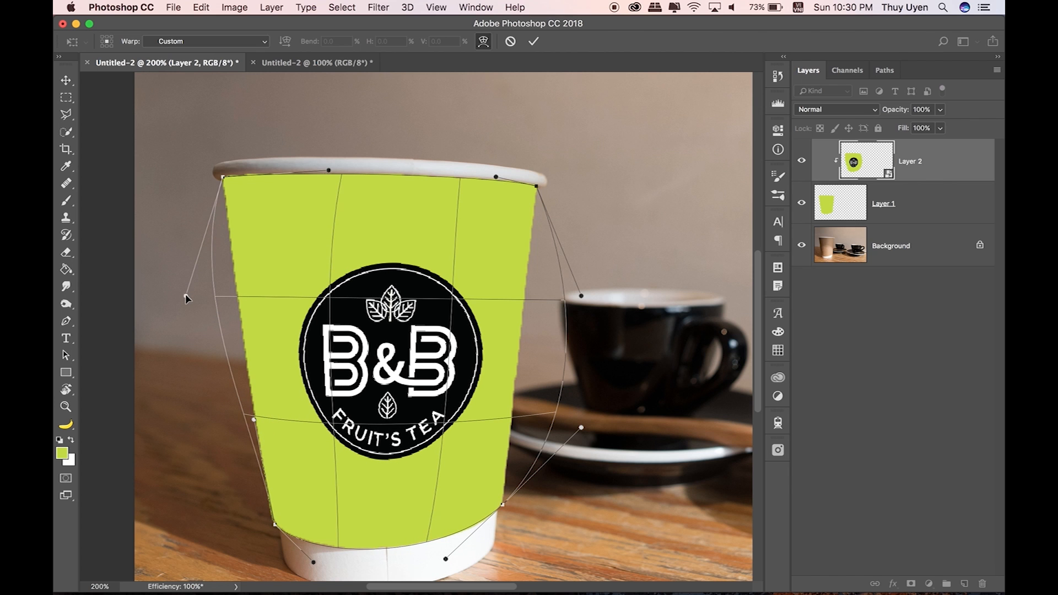
left_click_drag(186, 296, 236, 301)
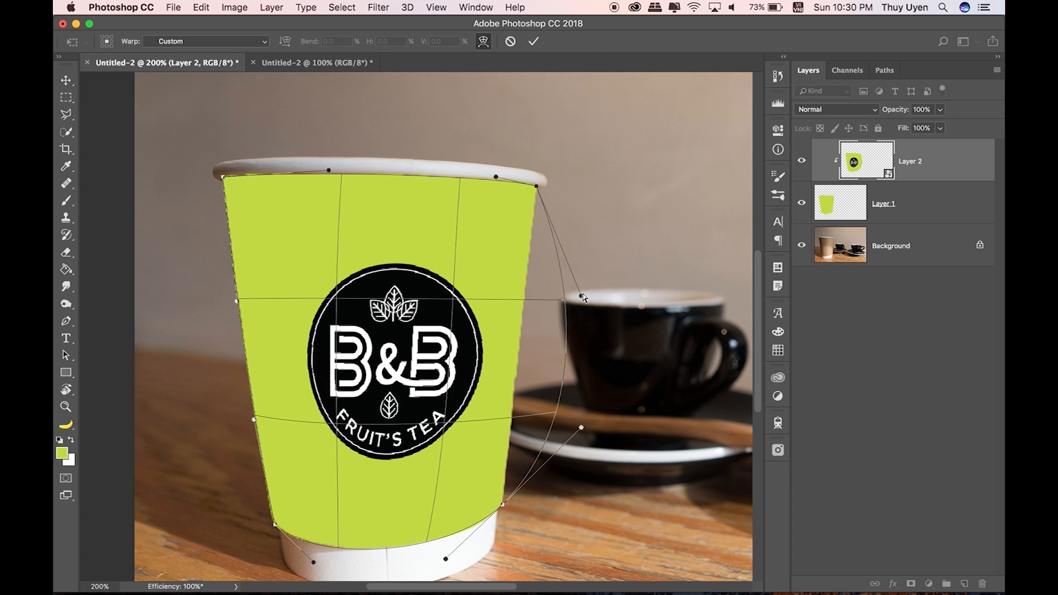
left_click_drag(581, 298, 525, 289)
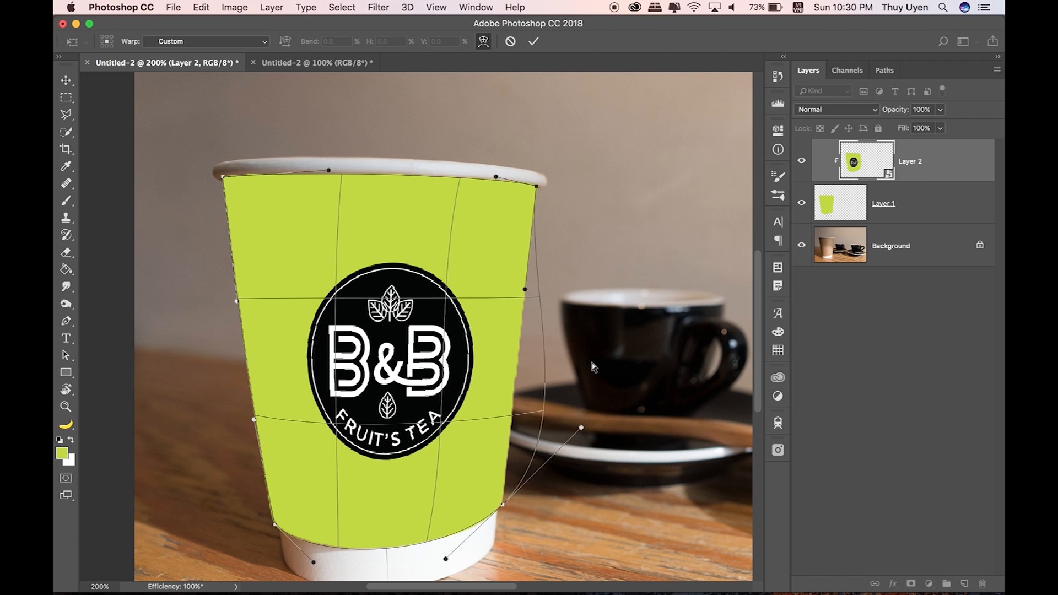
left_click_drag(581, 429, 512, 398)
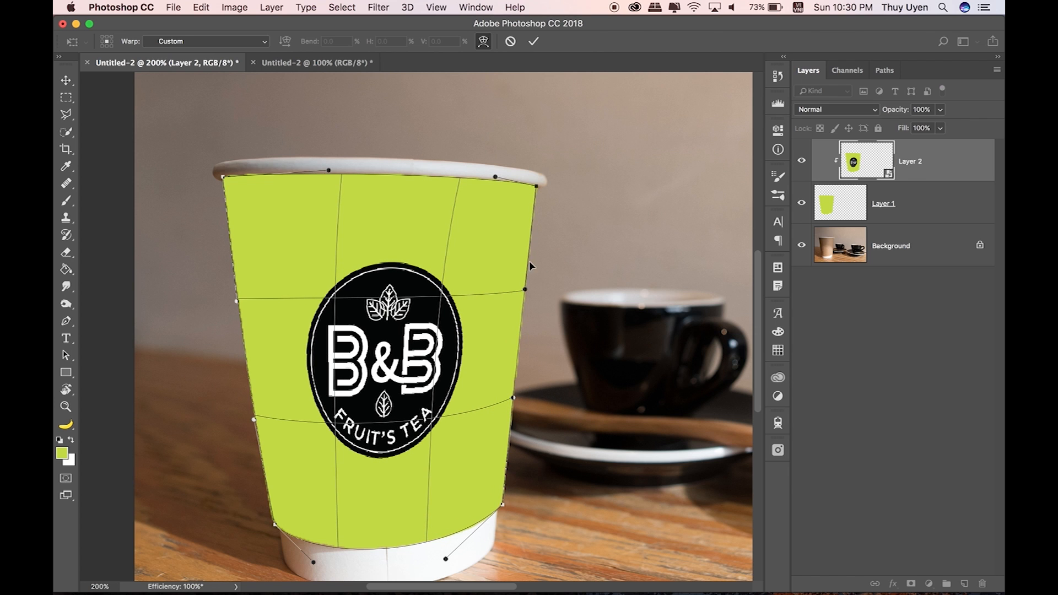
left_click(495, 178)
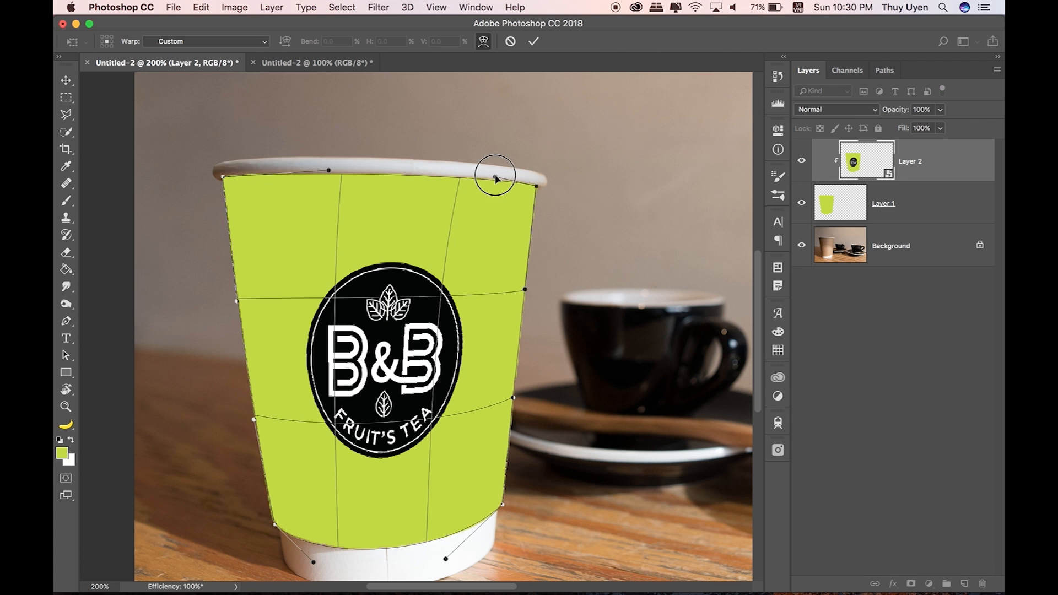
Reshape the interior of the logo layer's warp mesh so the B&B badge looks round and centred on the cup, and apply the warp.
left_click_drag(447, 330, 457, 341)
left_click_drag(437, 427, 441, 428)
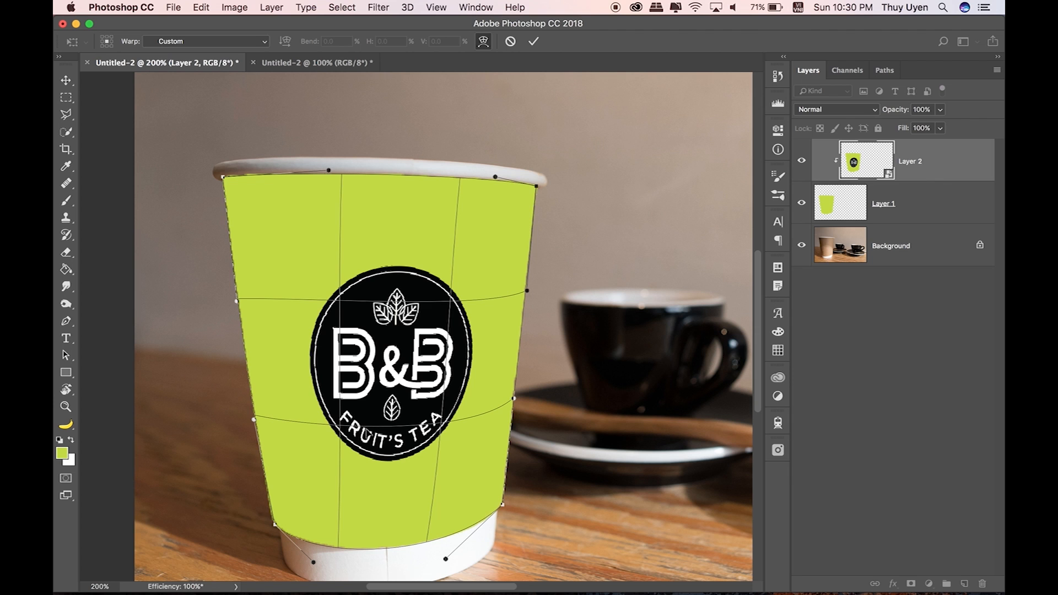
left_click_drag(336, 428, 332, 420)
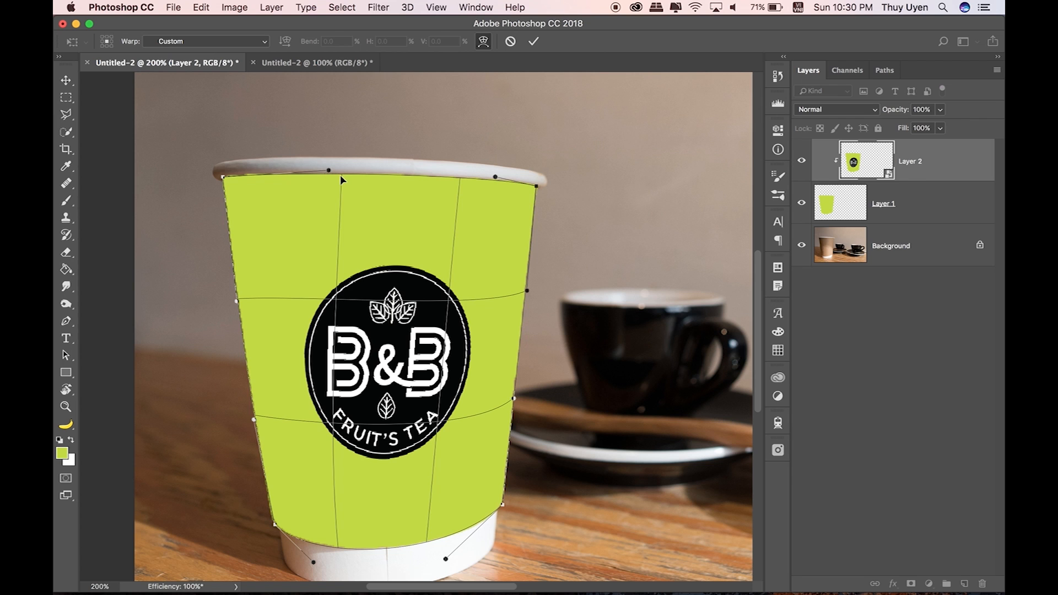
left_click_drag(341, 176, 334, 177)
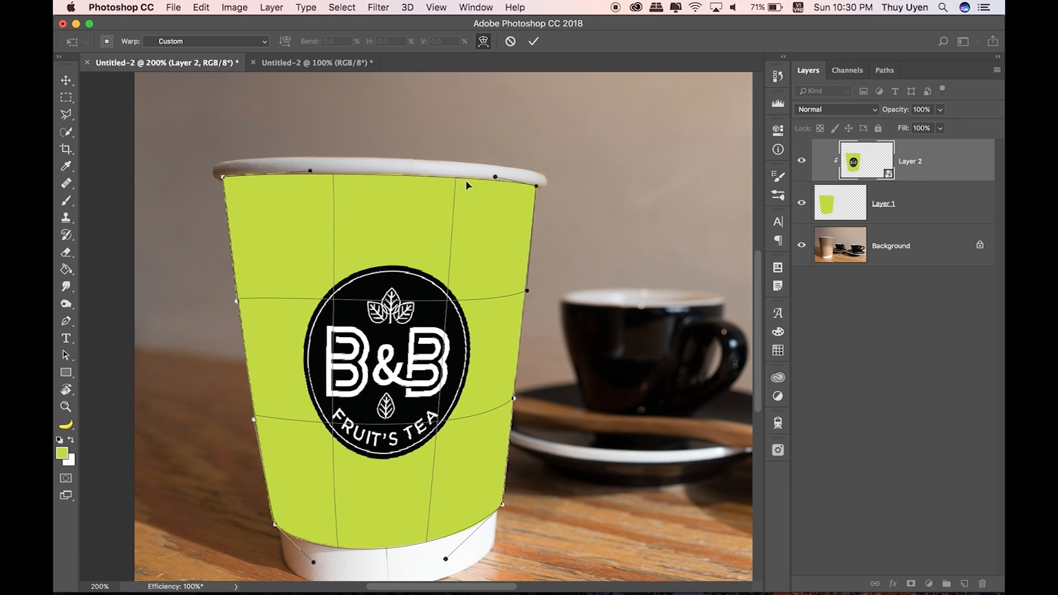
left_click_drag(440, 422, 443, 423)
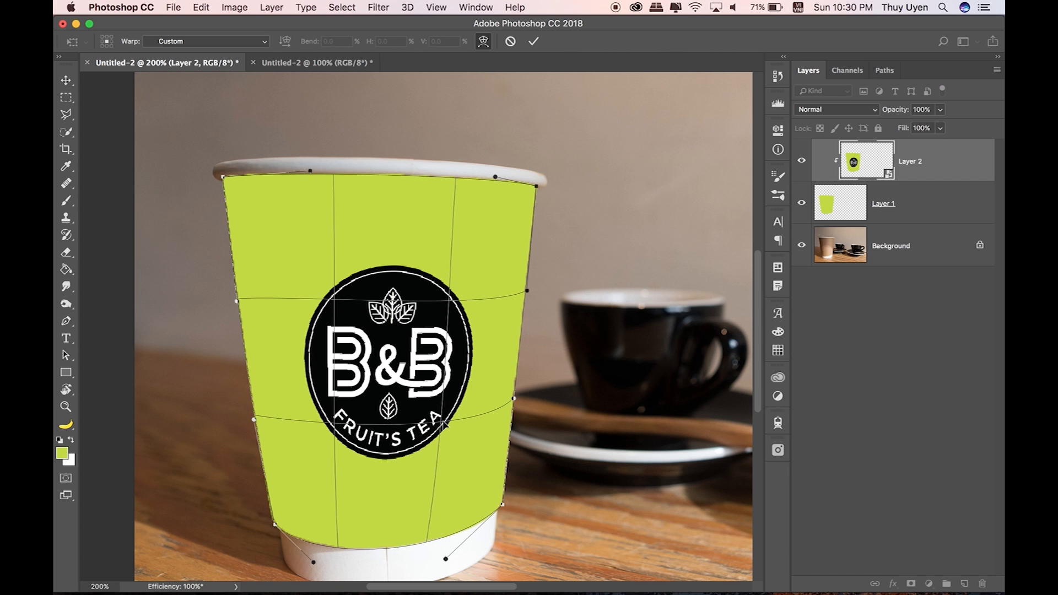
key("super+minus")
key("super+minus")
key("Return")
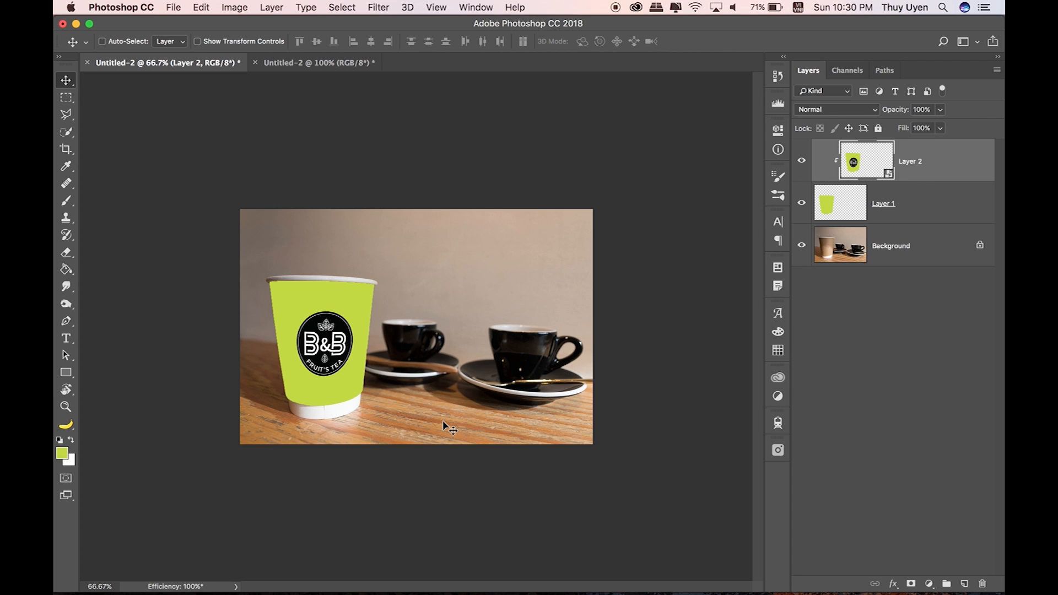
key("super+plus")
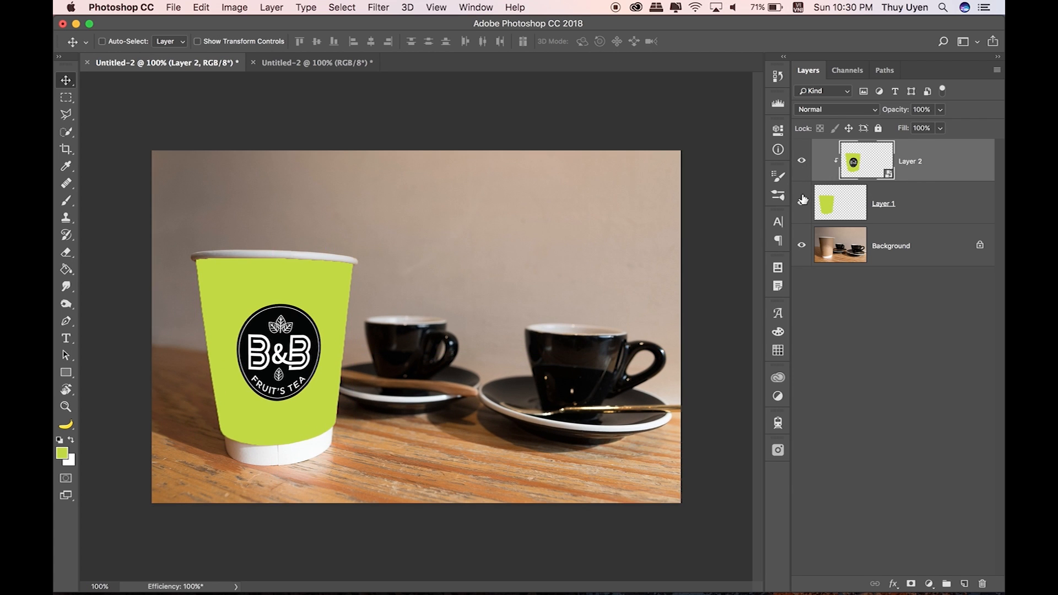
Hide Layer 2 and Layer 1 to expose the original brown paper cup.
left_click(801, 177)
left_click(802, 202)
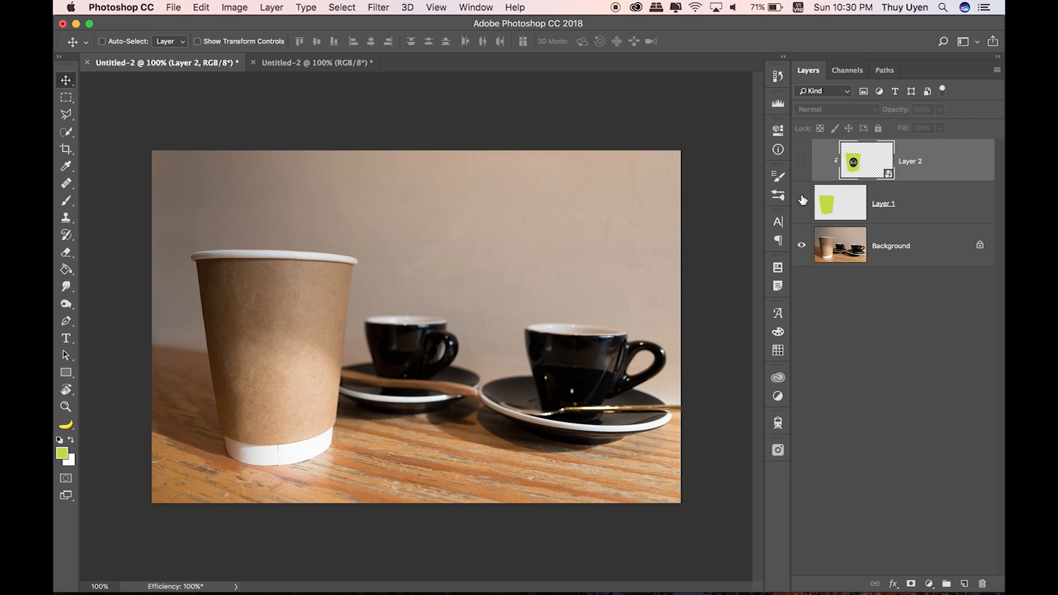
key("super+plus")
scroll(593, 205, "left", 5)
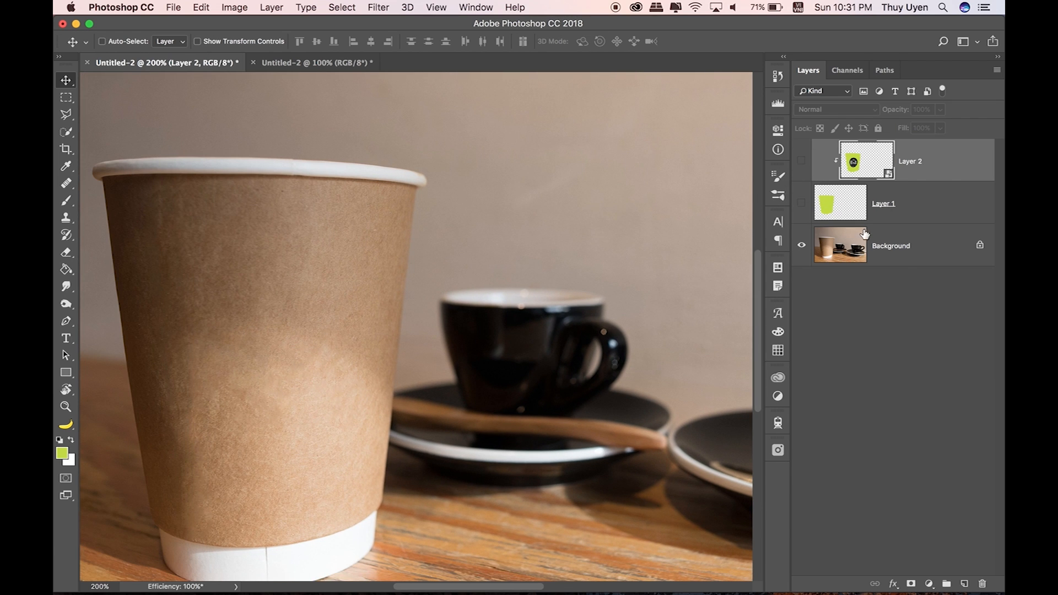
Copy the cup area of the Background to a new layer using Layer 1's outline as the selection, and place it above Layer 2.
left_click(837, 207, "super")
left_click(902, 242)
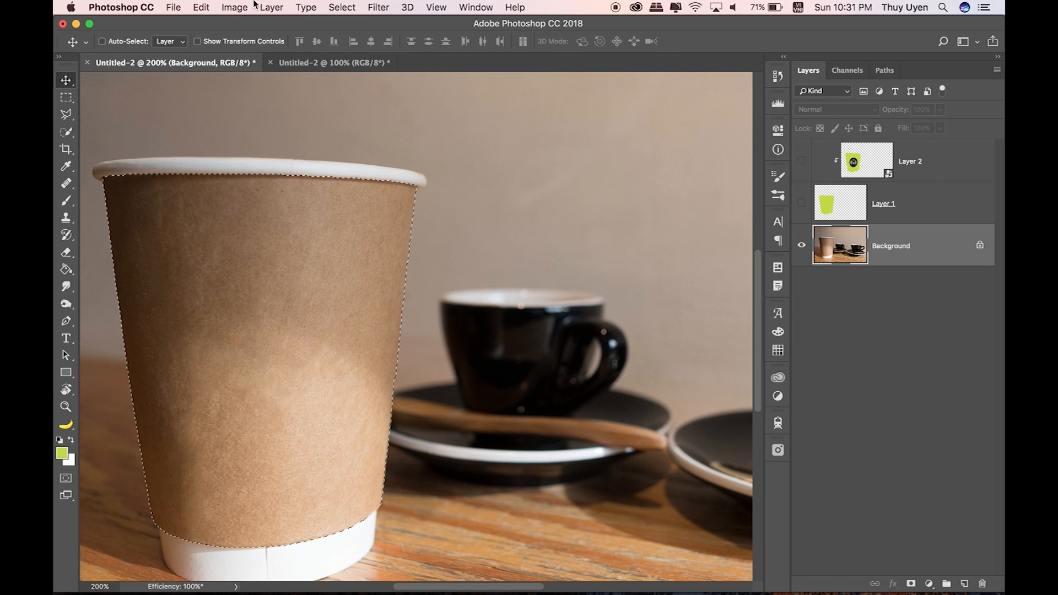
left_click(271, 7)
mouse_move(290, 27)
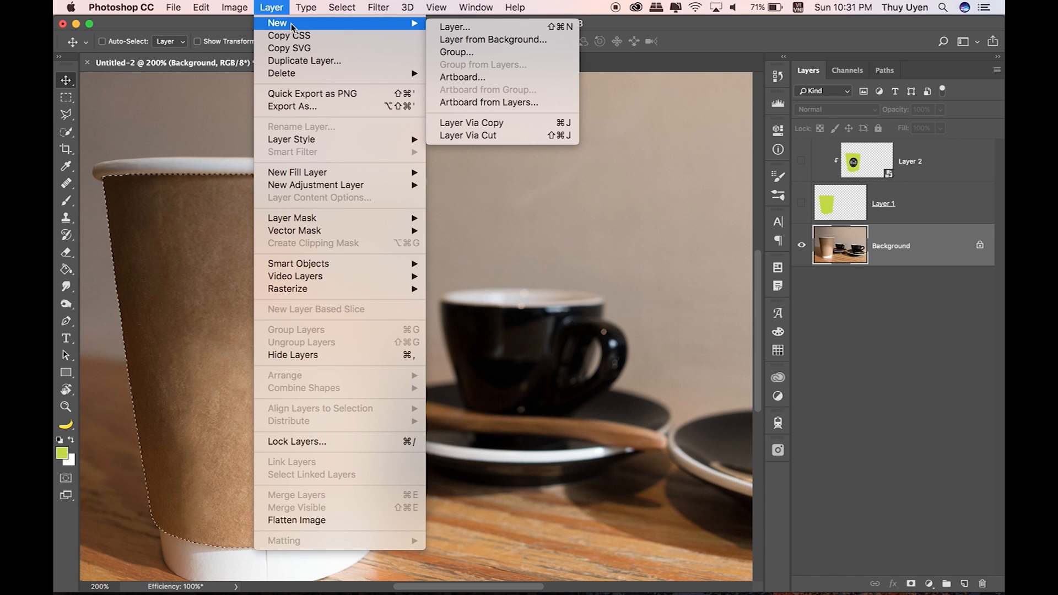
left_click(481, 126)
left_click_drag(923, 243, 940, 150)
Show Layers 1 and 2, clip Layer 3 to the layers below and set its blend mode to Multiply.
left_click_drag(801, 202, 801, 244)
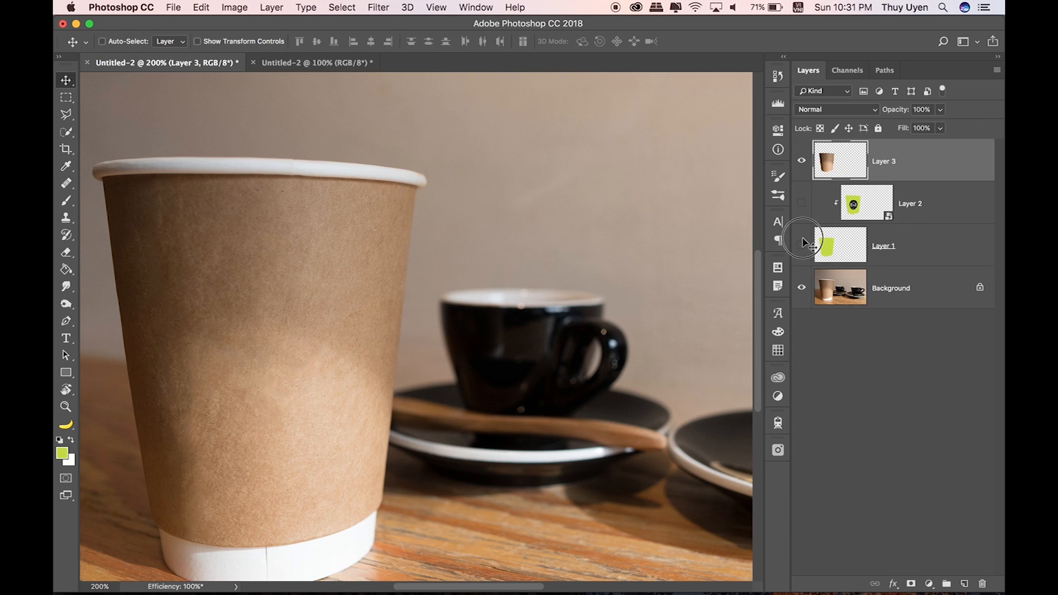
right_click(946, 166)
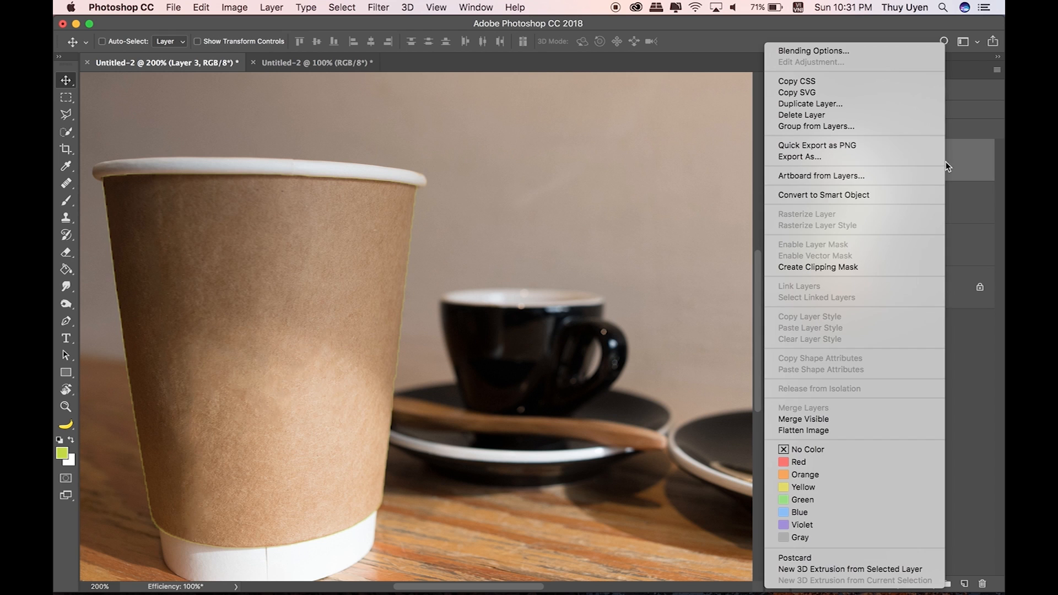
left_click(828, 266)
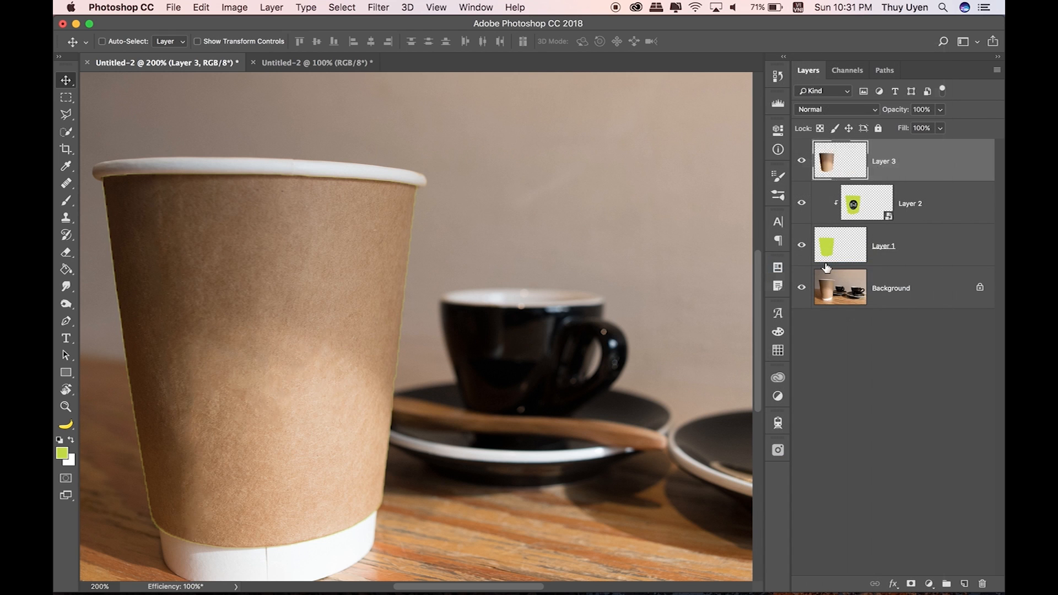
left_click(840, 111)
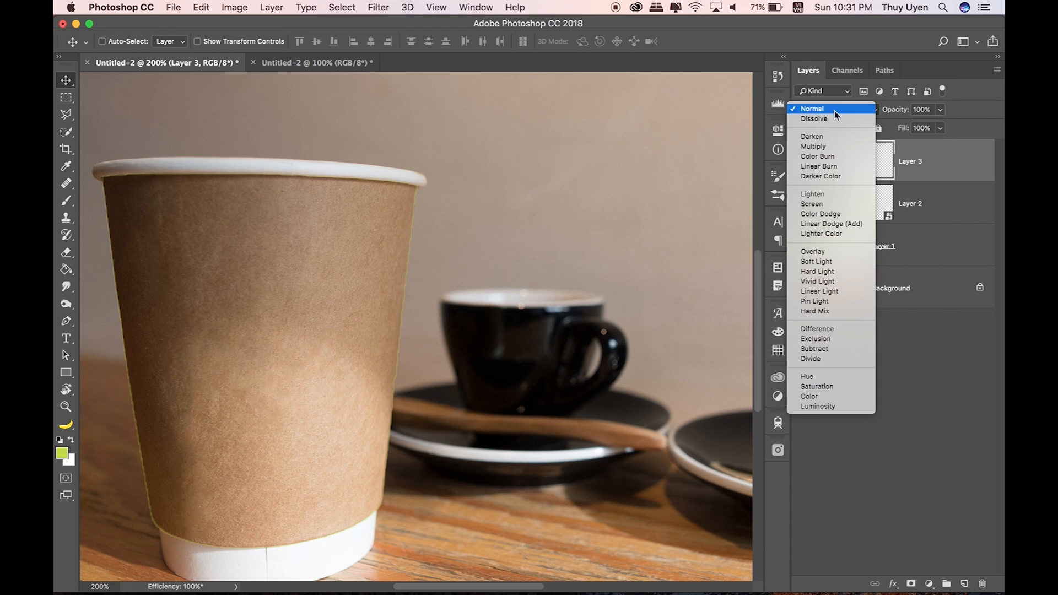
left_click(819, 147)
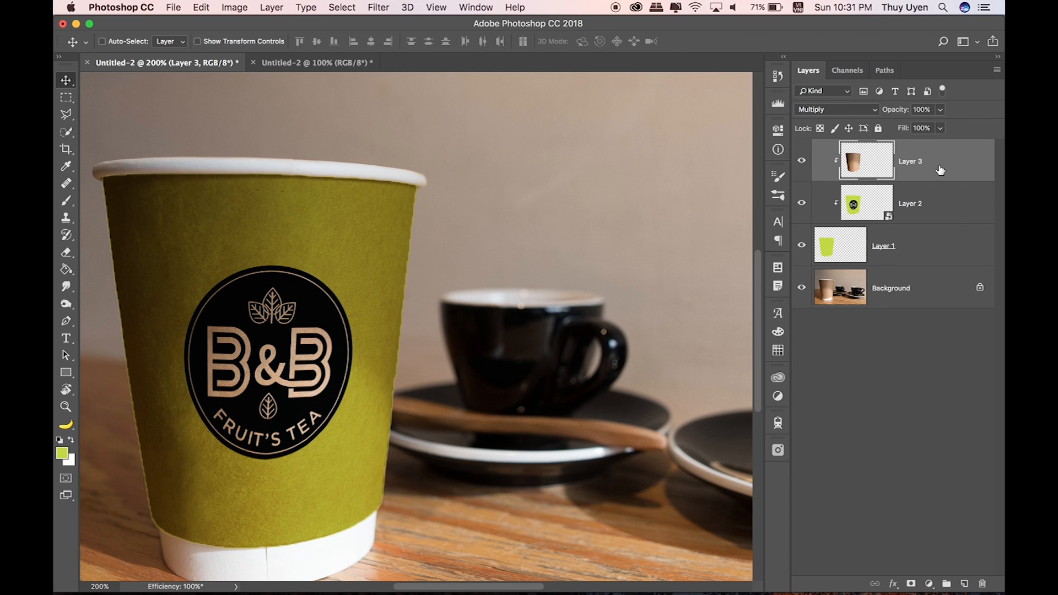
Desaturate Layer 3 with a Hue/Saturation adjustment, using Saturation -100 and Lightness +14.
left_click(273, 7)
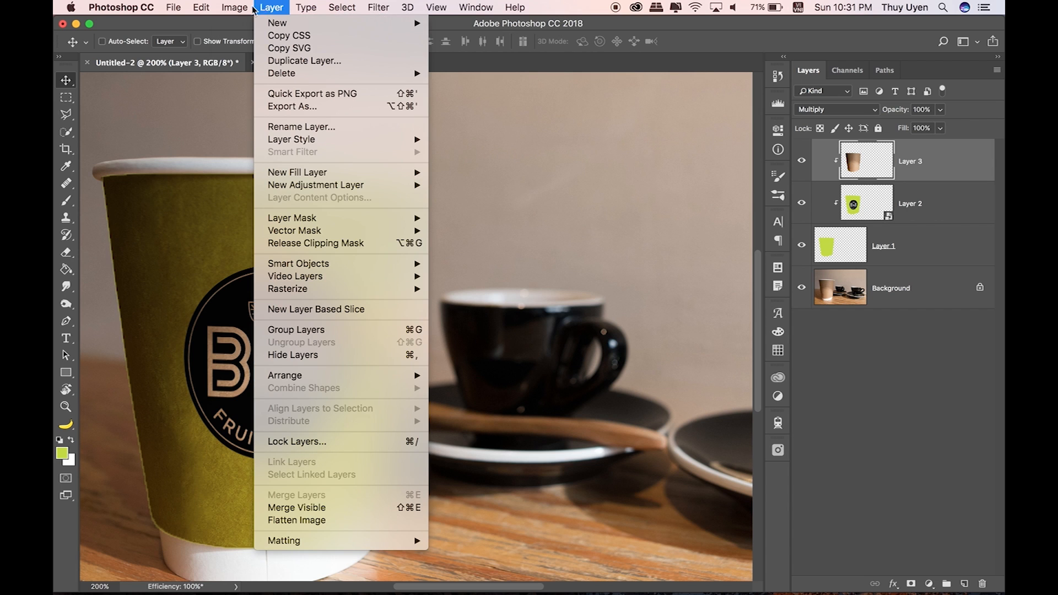
mouse_move(235, 7)
mouse_move(265, 43)
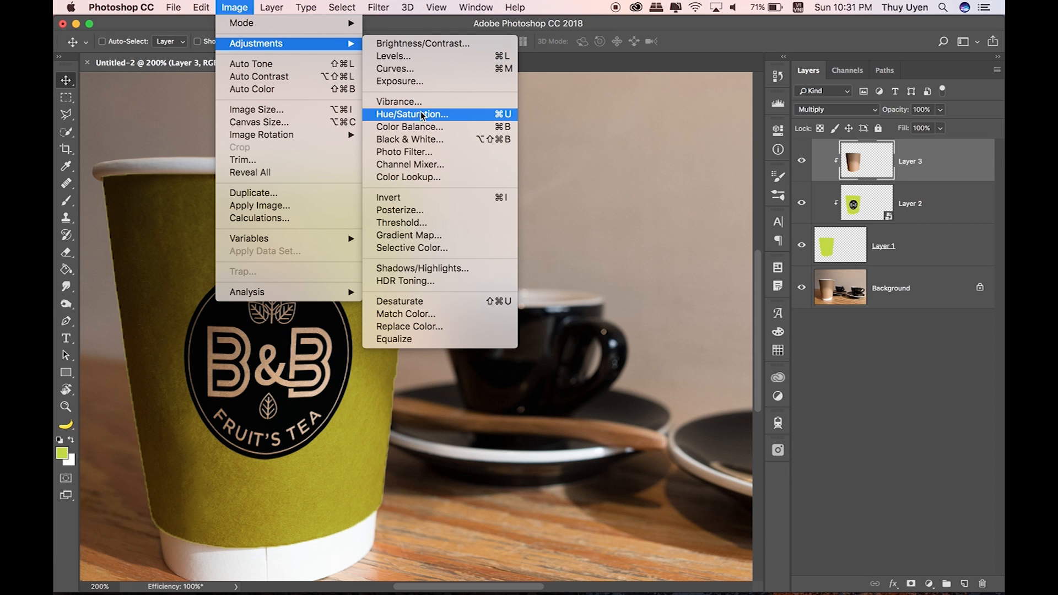
left_click(423, 115)
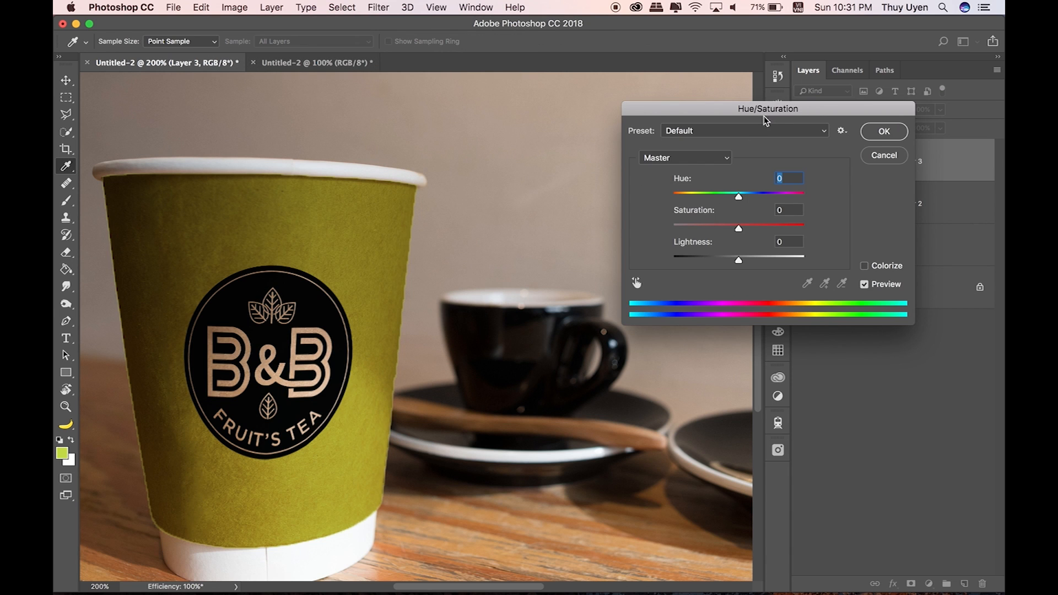
left_click_drag(766, 120, 581, 217)
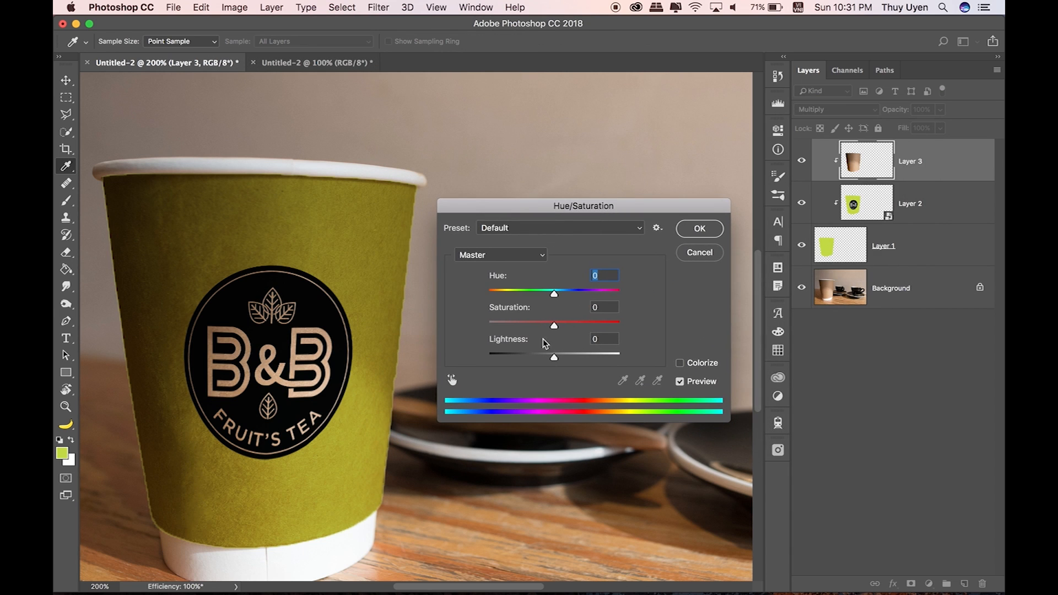
left_click_drag(555, 327, 489, 326)
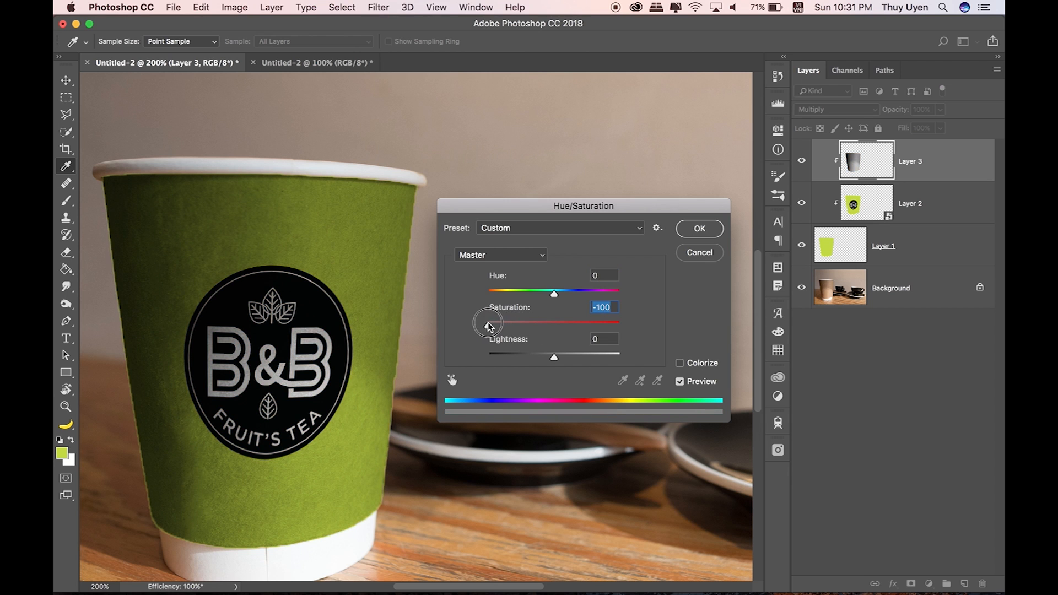
left_click_drag(490, 326, 484, 325)
mouse_move(553, 357)
left_mouse_down()
mouse_move(573, 362)
mouse_move(565, 364)
left_mouse_up()
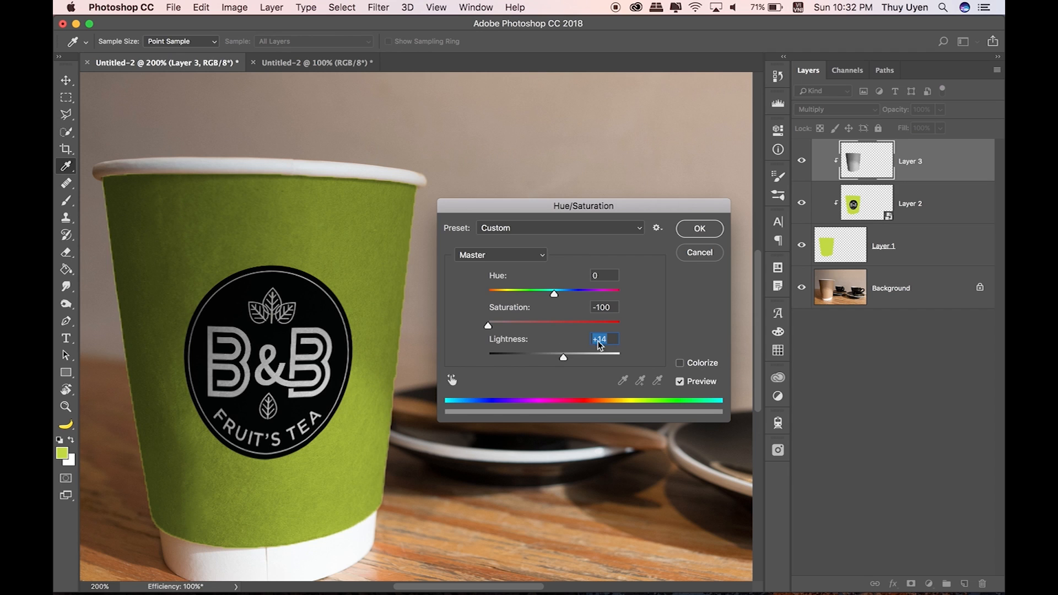
left_click(697, 230)
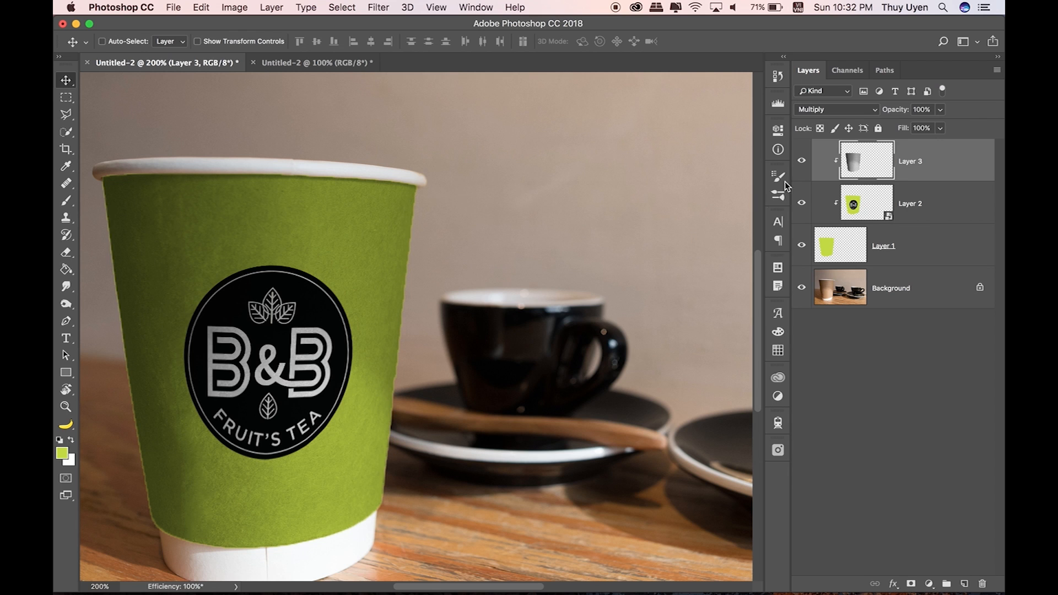
Compare the cup with and without Layer 3's shading and check the edges of the green area.
left_click(801, 160)
left_click(801, 160)
left_click(870, 254)
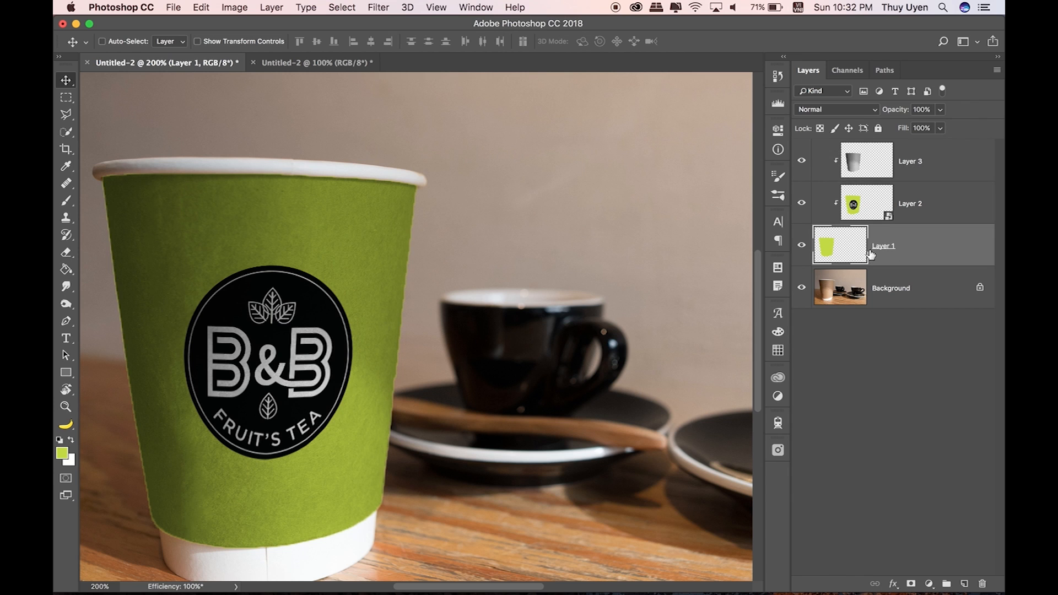
left_click(835, 249, "super")
key("super+d")
key("super+minus")
key("super+minus")
key("super")
key("super+plus")
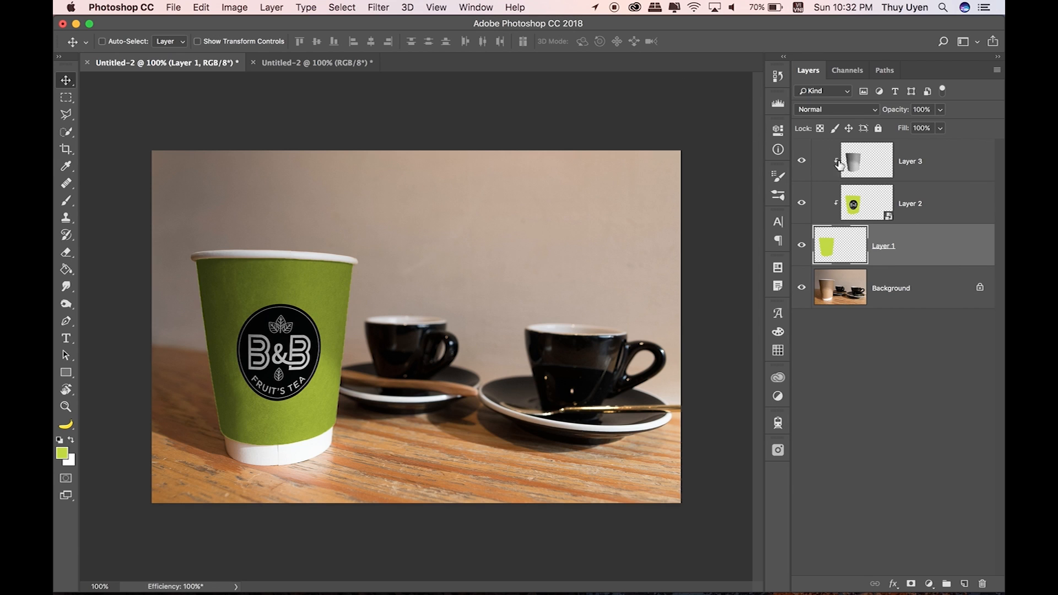
Switch Layer 3's blend mode to Normal so its grayscale shading can be adjusted directly.
left_click(942, 175)
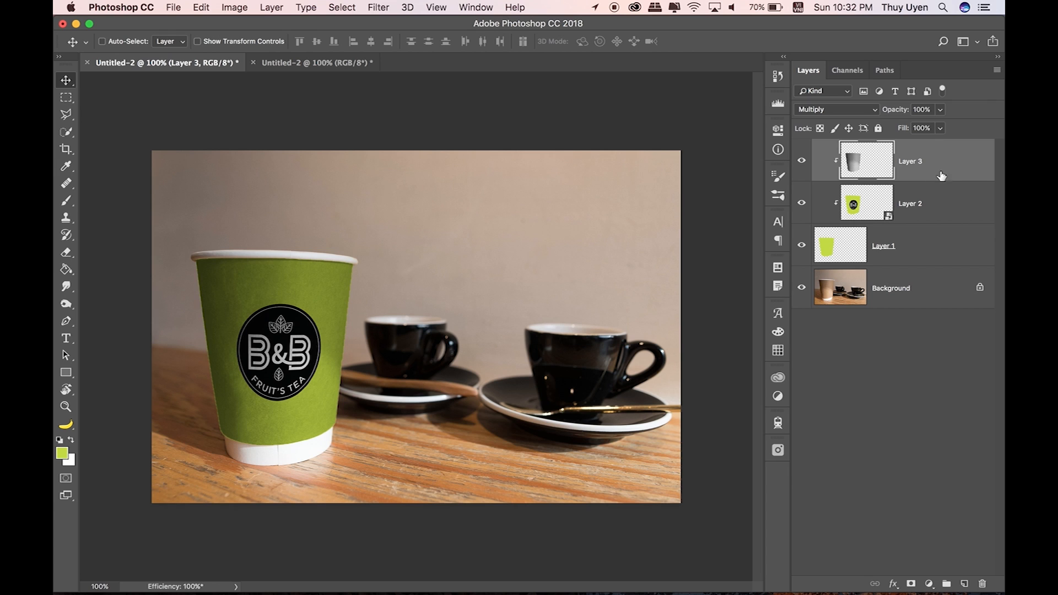
left_click(850, 108)
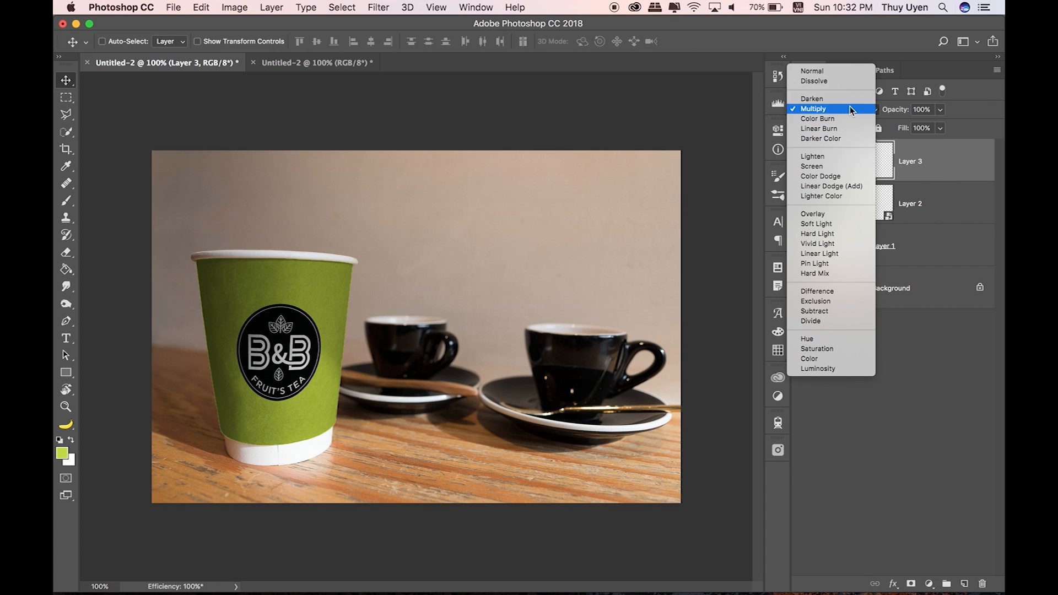
left_click(841, 71)
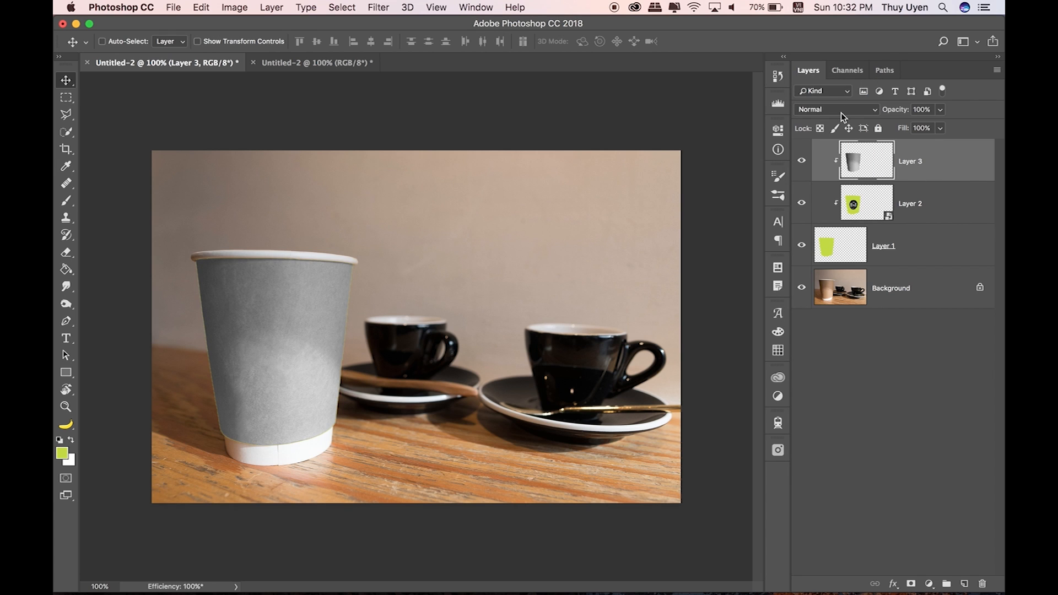
Increase Layer 3's contrast with Levels by moving the black and white input points inward, and set its blend mode to Multiply.
left_click(272, 8)
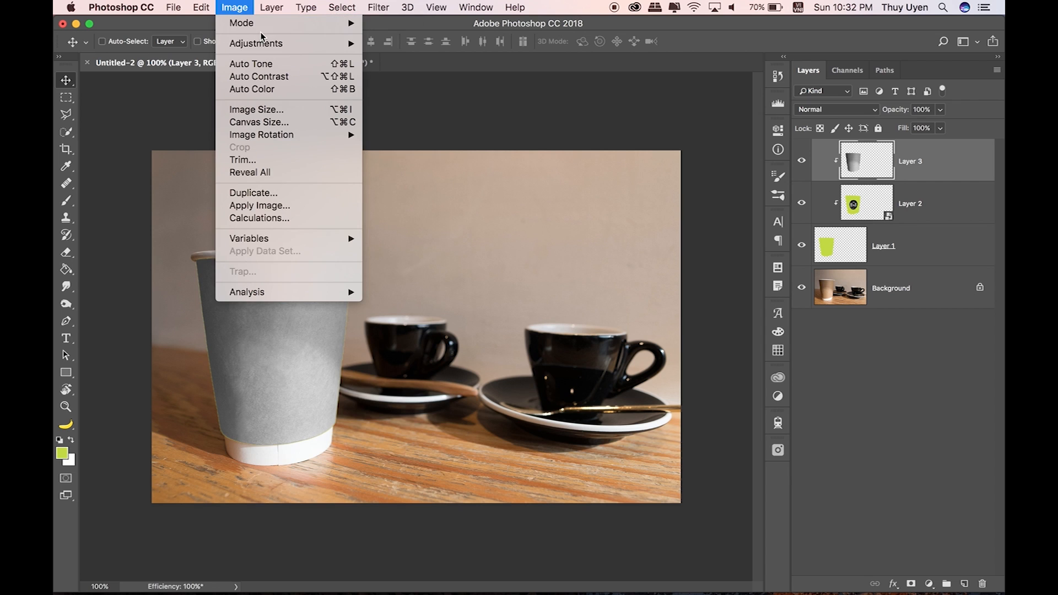
mouse_move(275, 45)
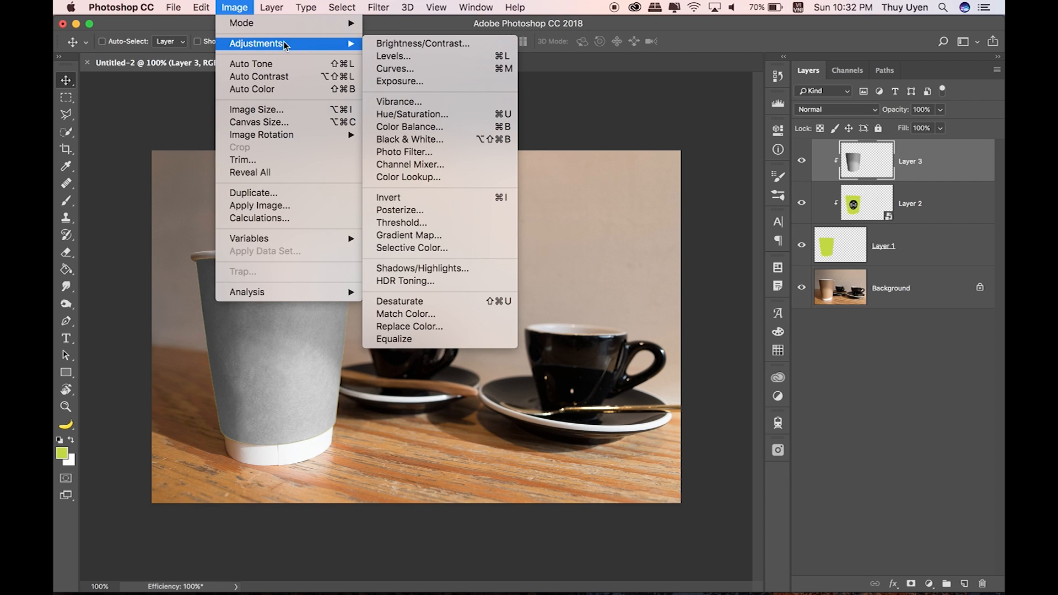
left_click(400, 58)
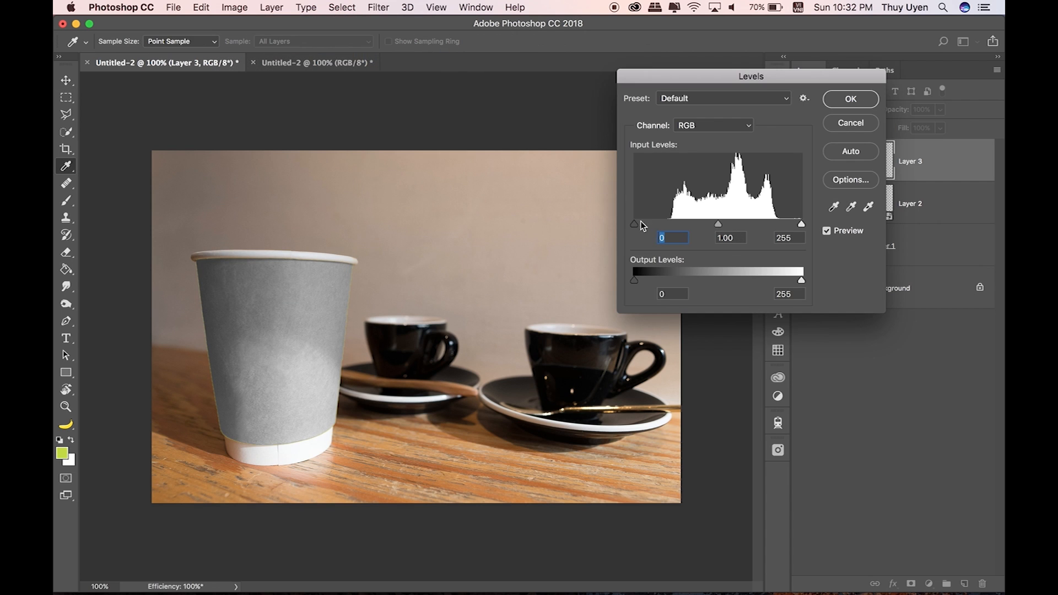
left_click_drag(634, 223, 666, 226)
left_click_drag(801, 226, 715, 226)
left_click(861, 99)
left_click(848, 110)
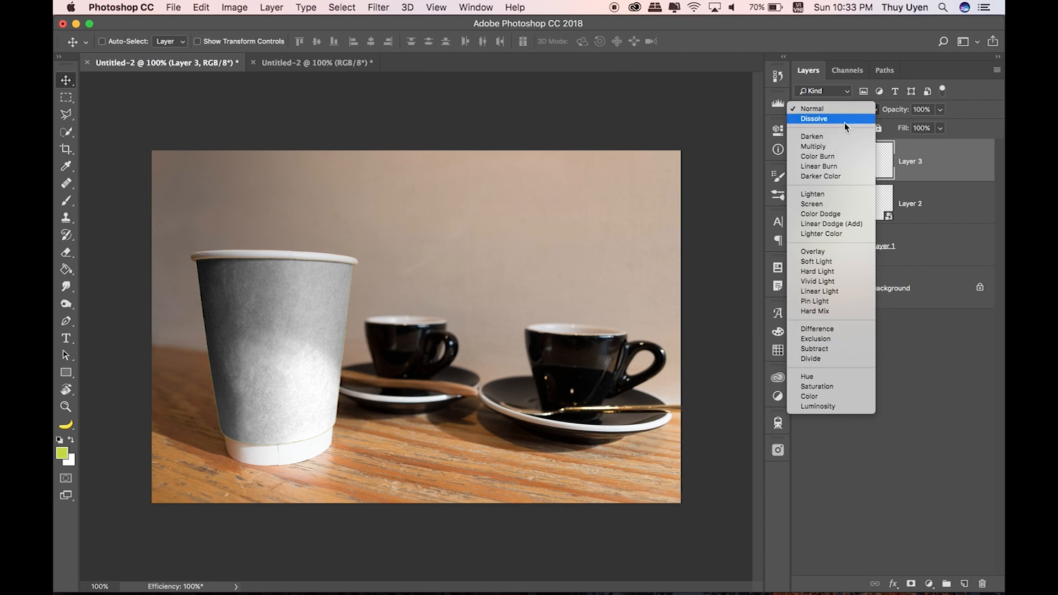
left_click(818, 146)
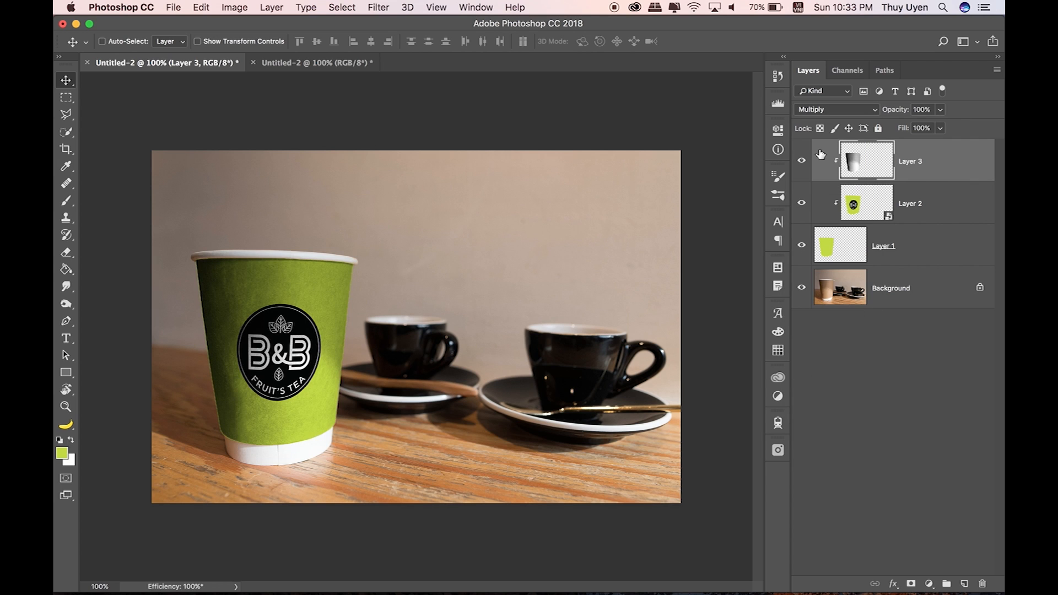